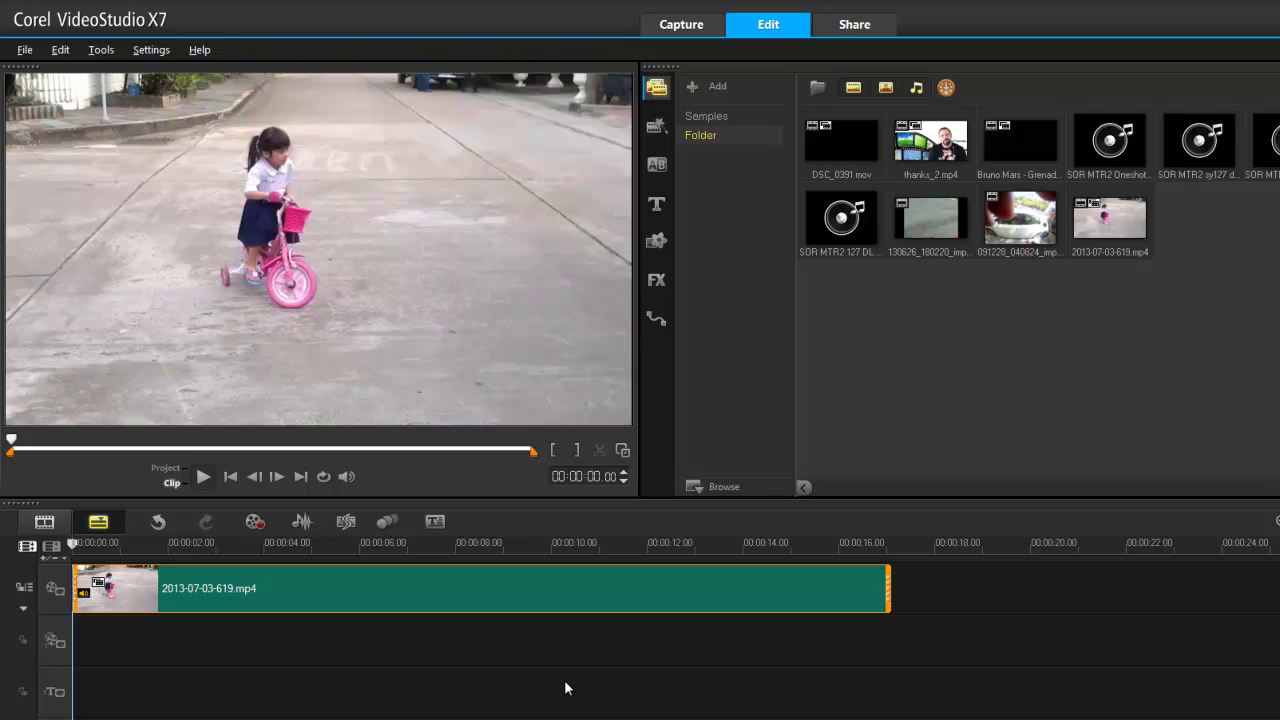
Open the surround mixer, split the bike clip's audio onto the music track, then undo both changes
left_click(302, 522)
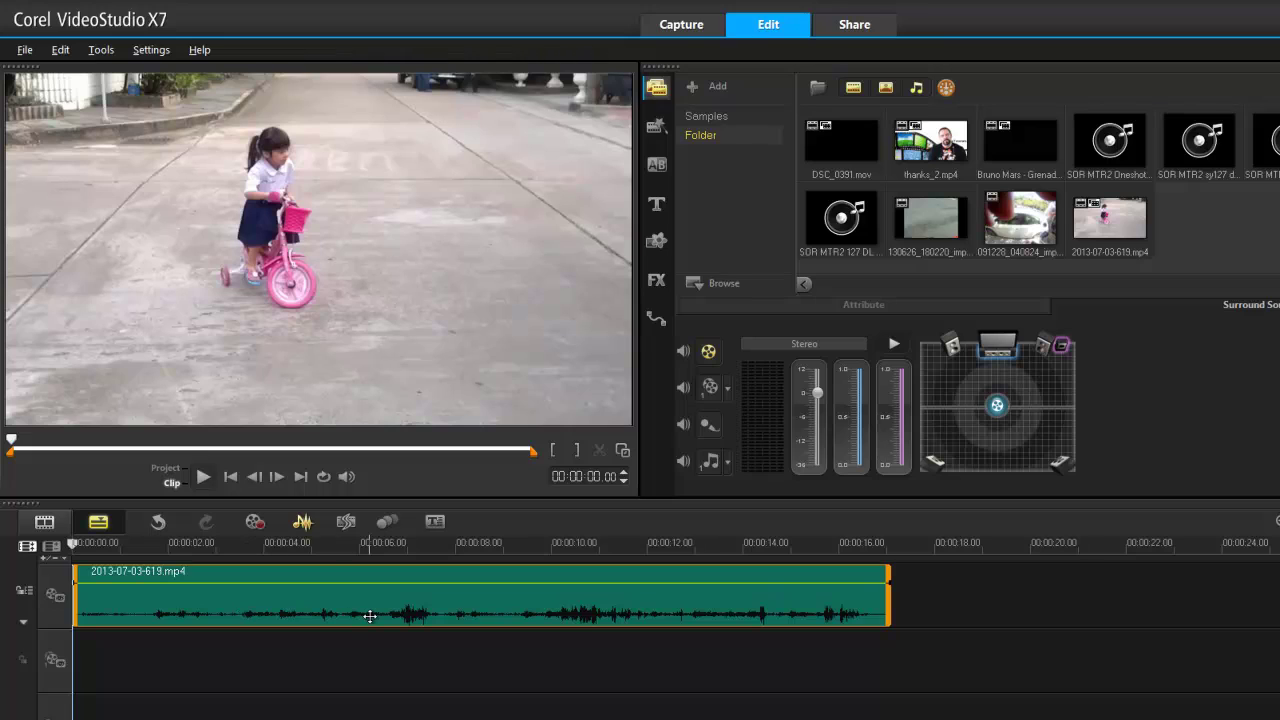
right_click(472, 611)
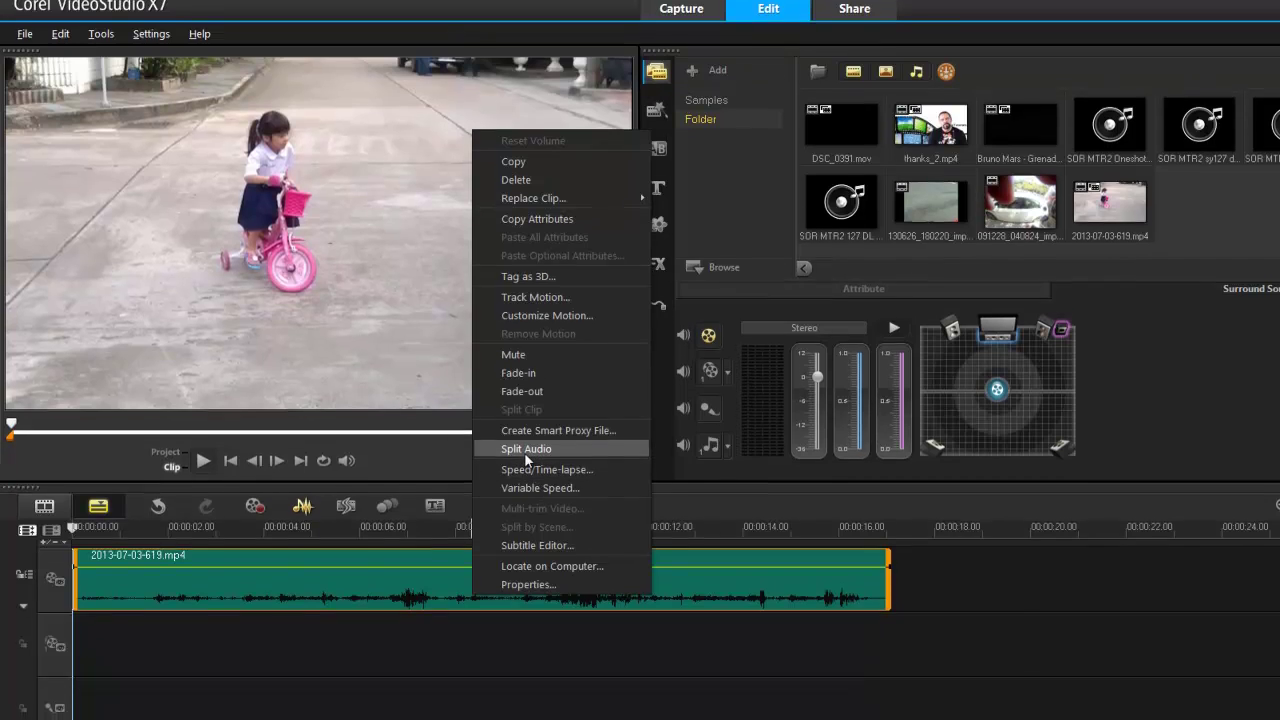
left_click(524, 452)
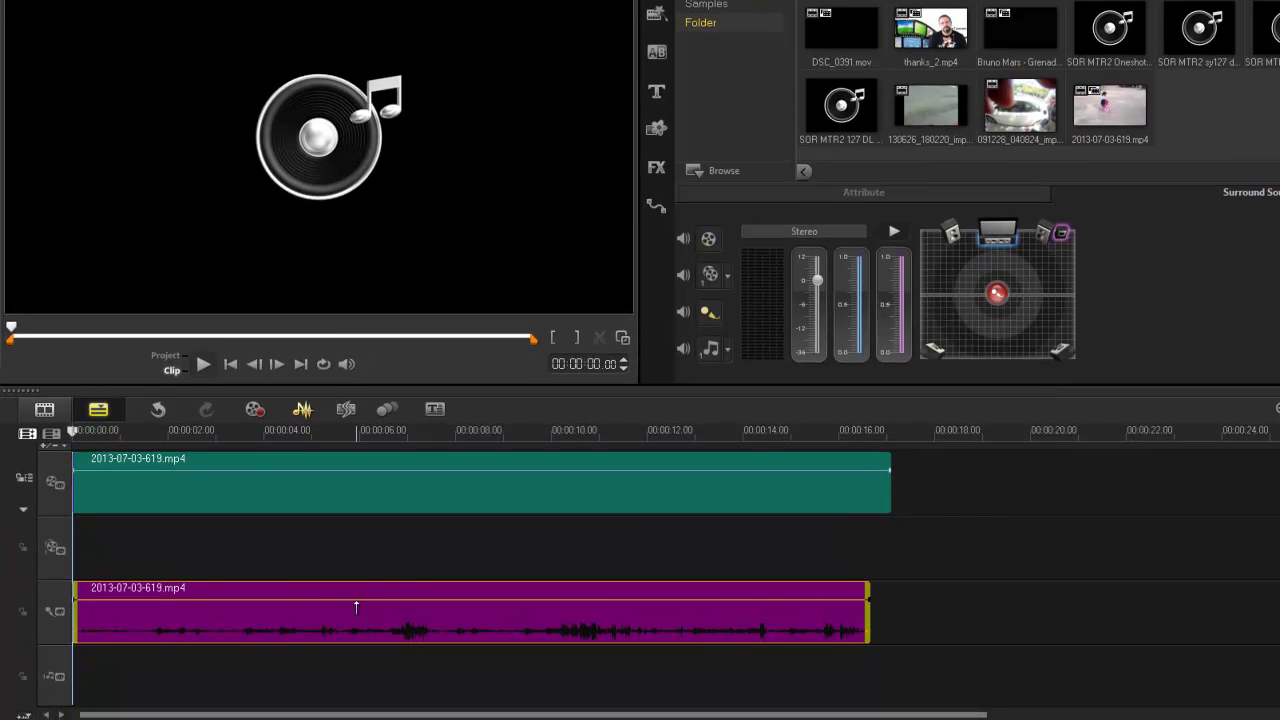
left_click_drag(326, 631, 309, 674)
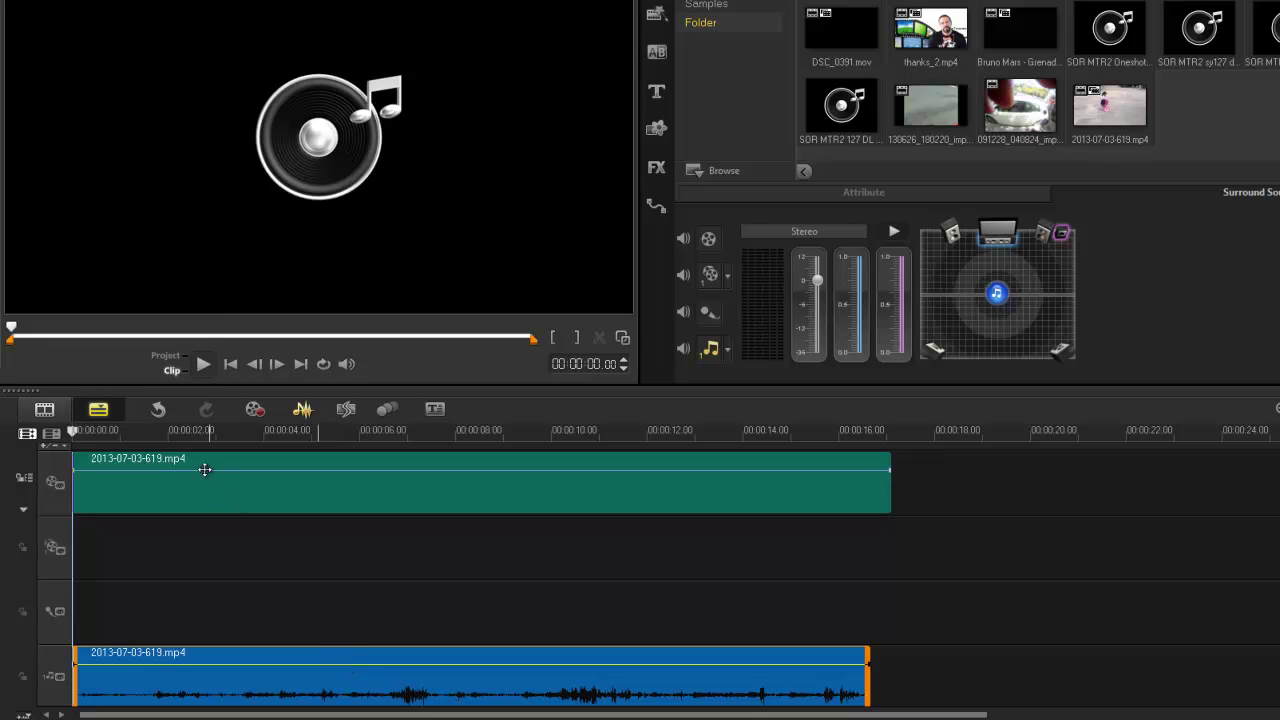
left_click(163, 415)
left_click(167, 419)
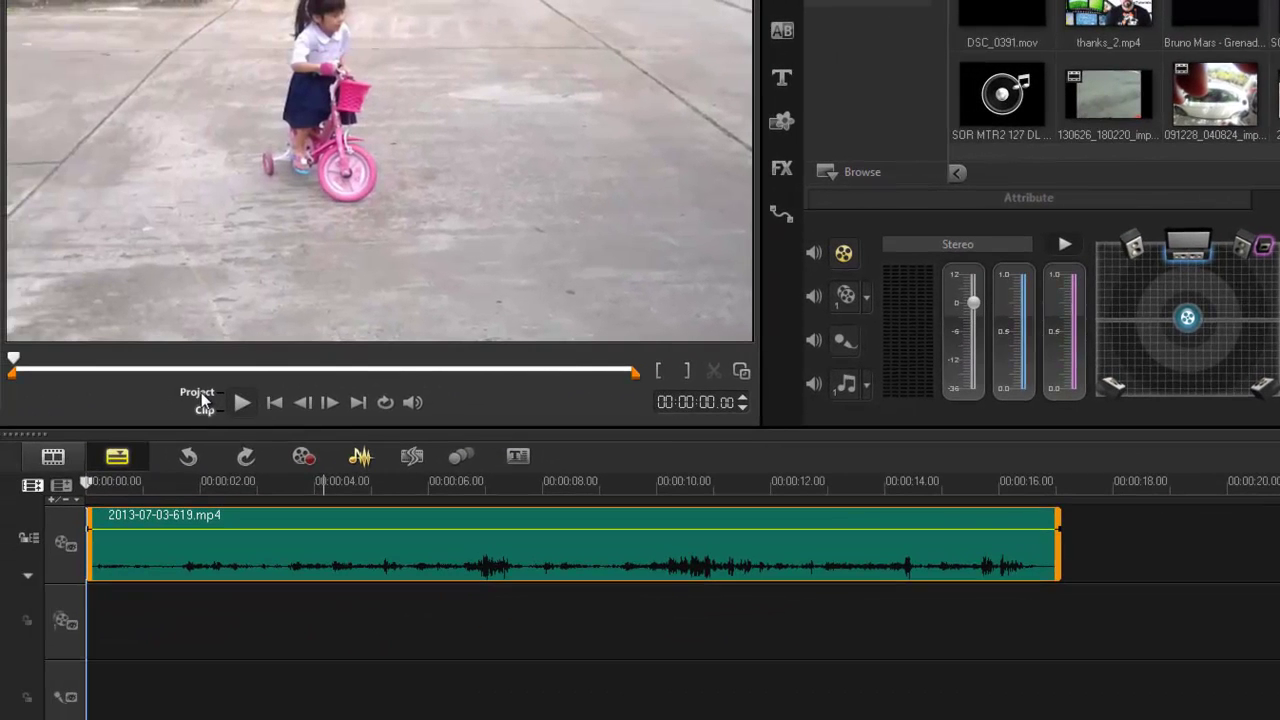
Preview the whole project, lower the bike clip's volume to about -7.7, and pan it around the surround field
left_click(201, 392)
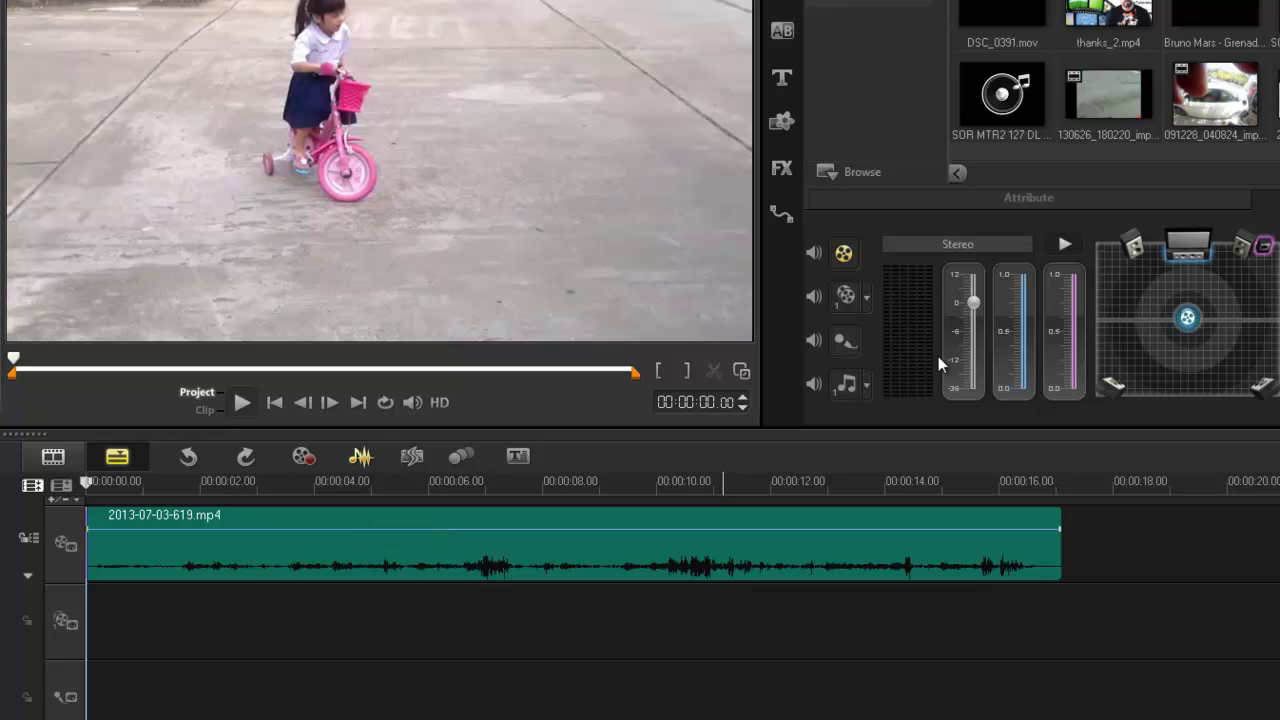
mouse_move(973, 313)
left_mouse_down()
mouse_move(966, 366)
mouse_move(967, 327)
left_mouse_up()
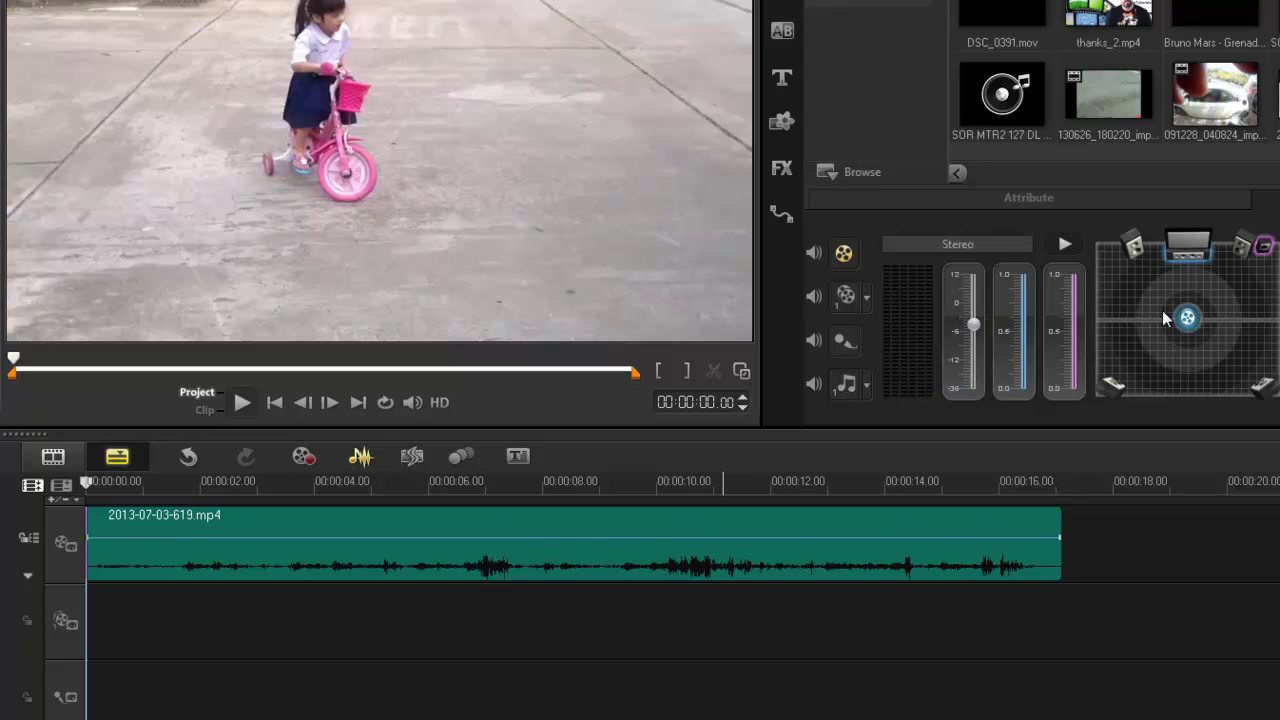
mouse_move(1185, 318)
left_mouse_down()
mouse_move(1114, 322)
mouse_move(1250, 322)
mouse_move(1187, 332)
left_mouse_up()
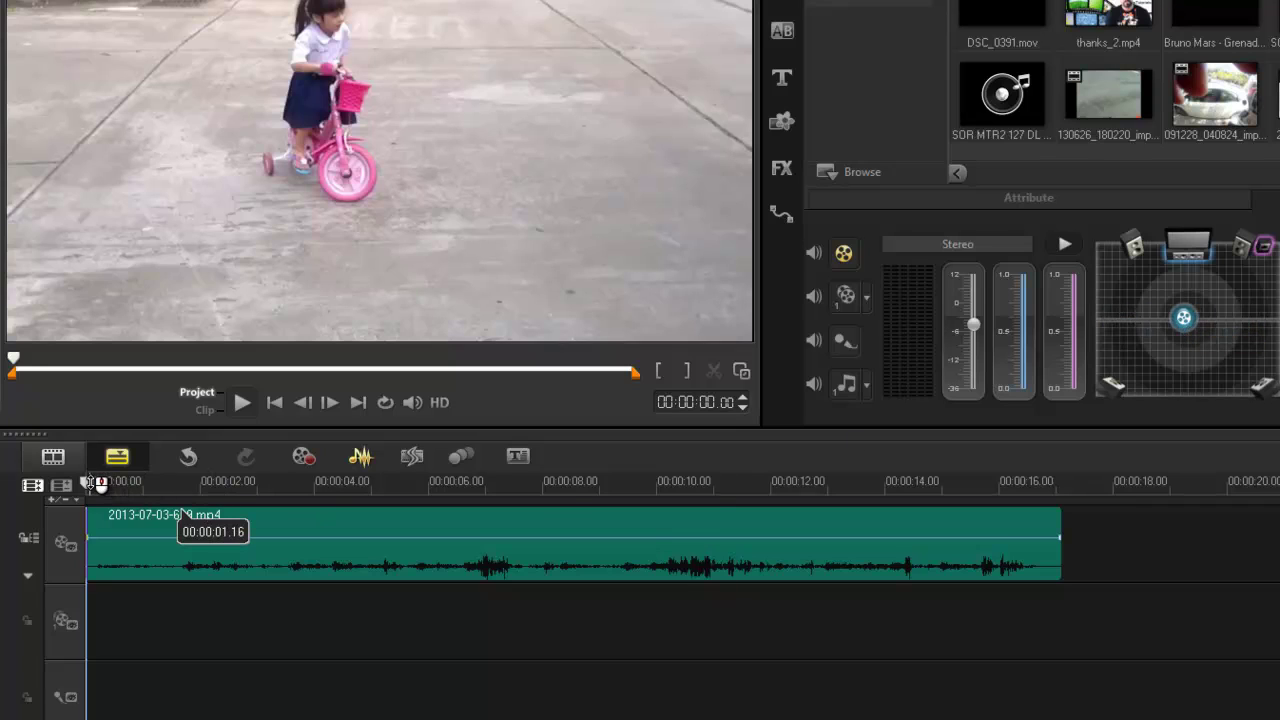
Add a volume-dip keyframe near 5 seconds and a -7.5 volume keyframe near 10 seconds
key("space")
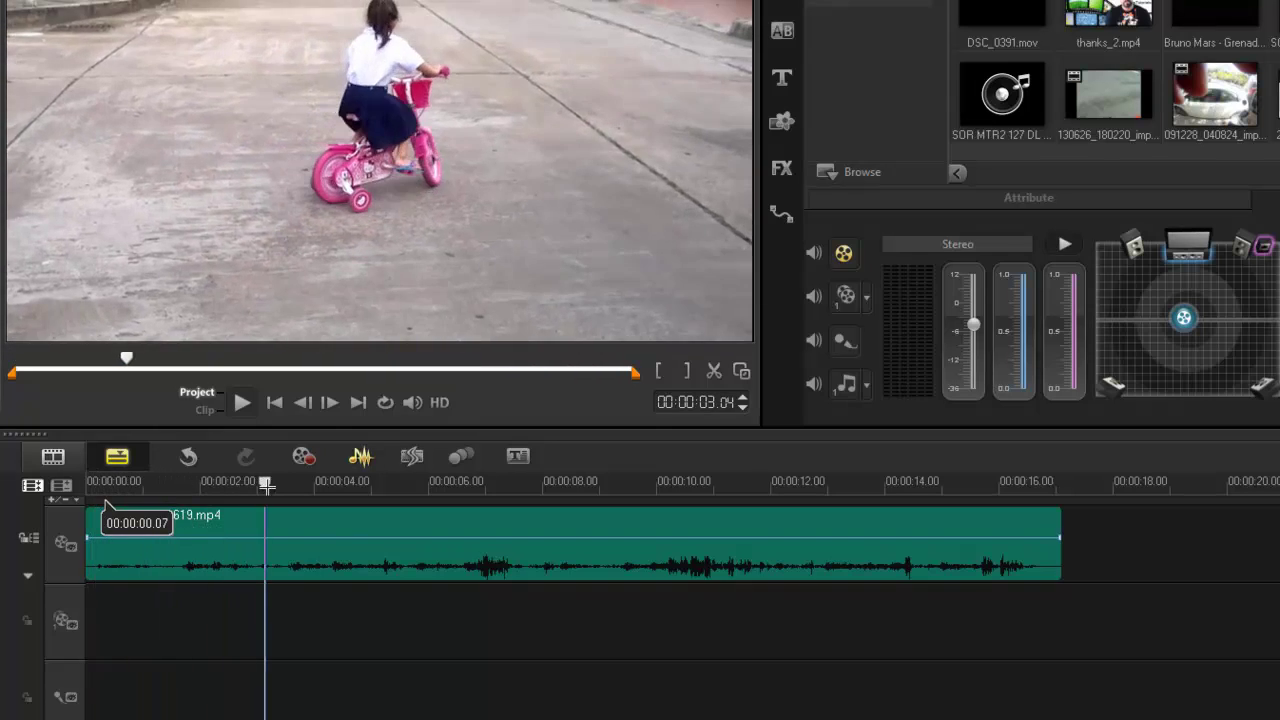
key("space")
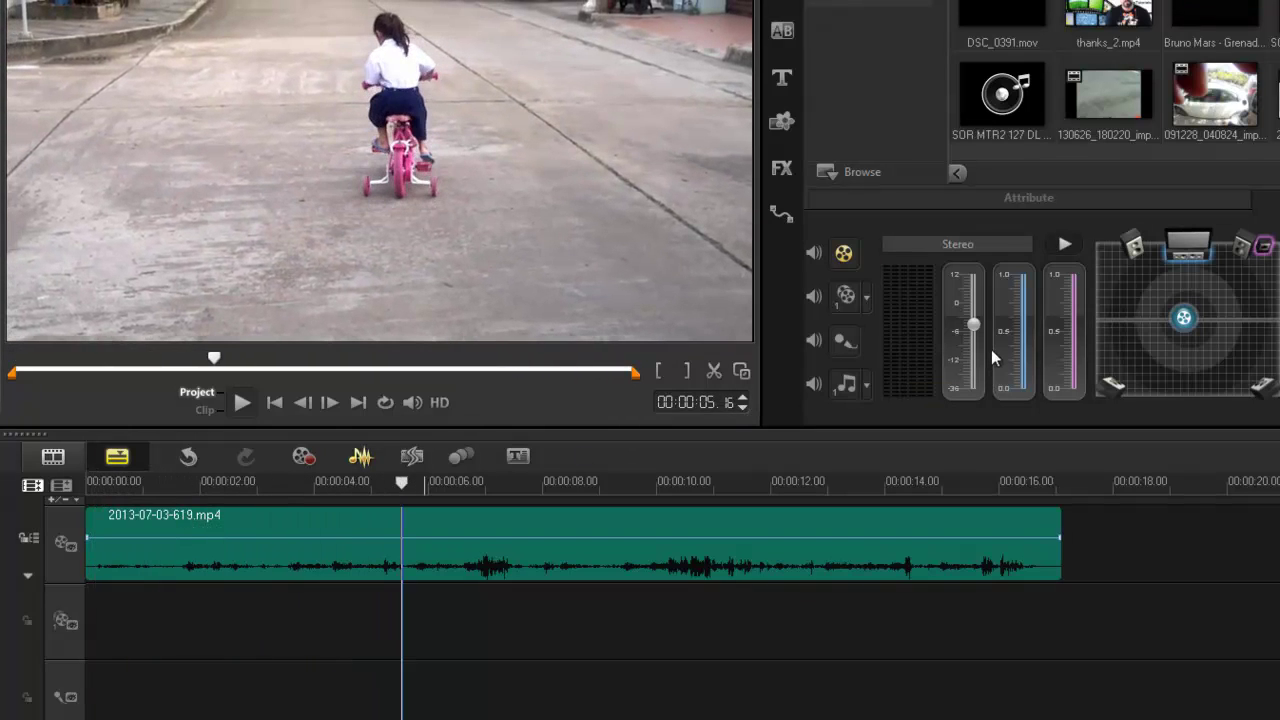
left_click_drag(972, 326, 974, 357)
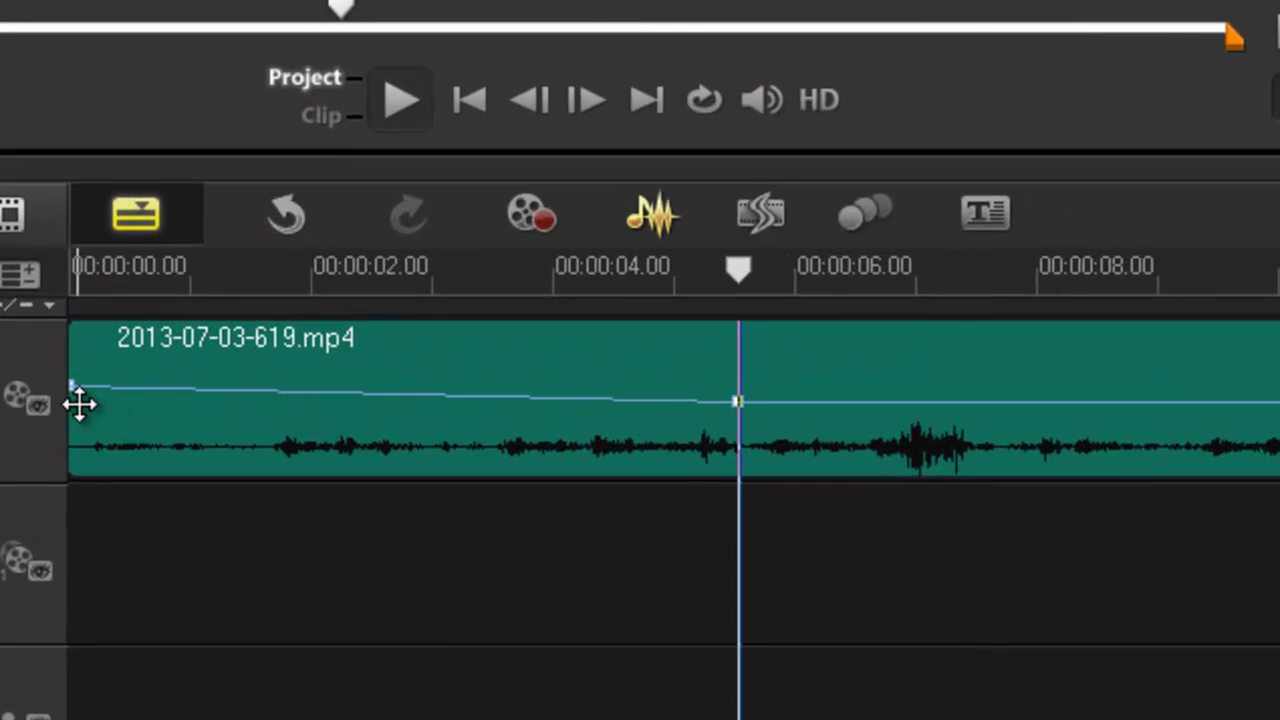
left_click_drag(748, 272, 1263, 277)
left_click_drag(1112, 250, 1105, 207)
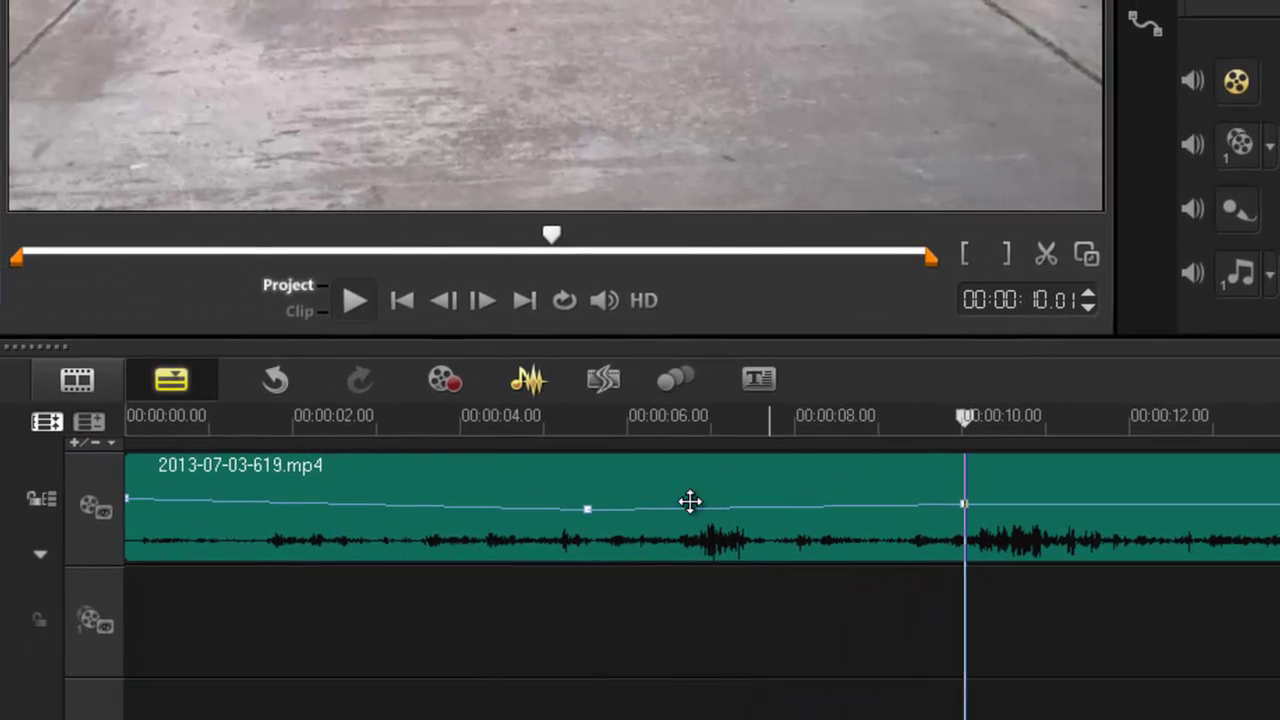
Select the bike clip and add a volume control point, raising it to +12.0
left_click(680, 498)
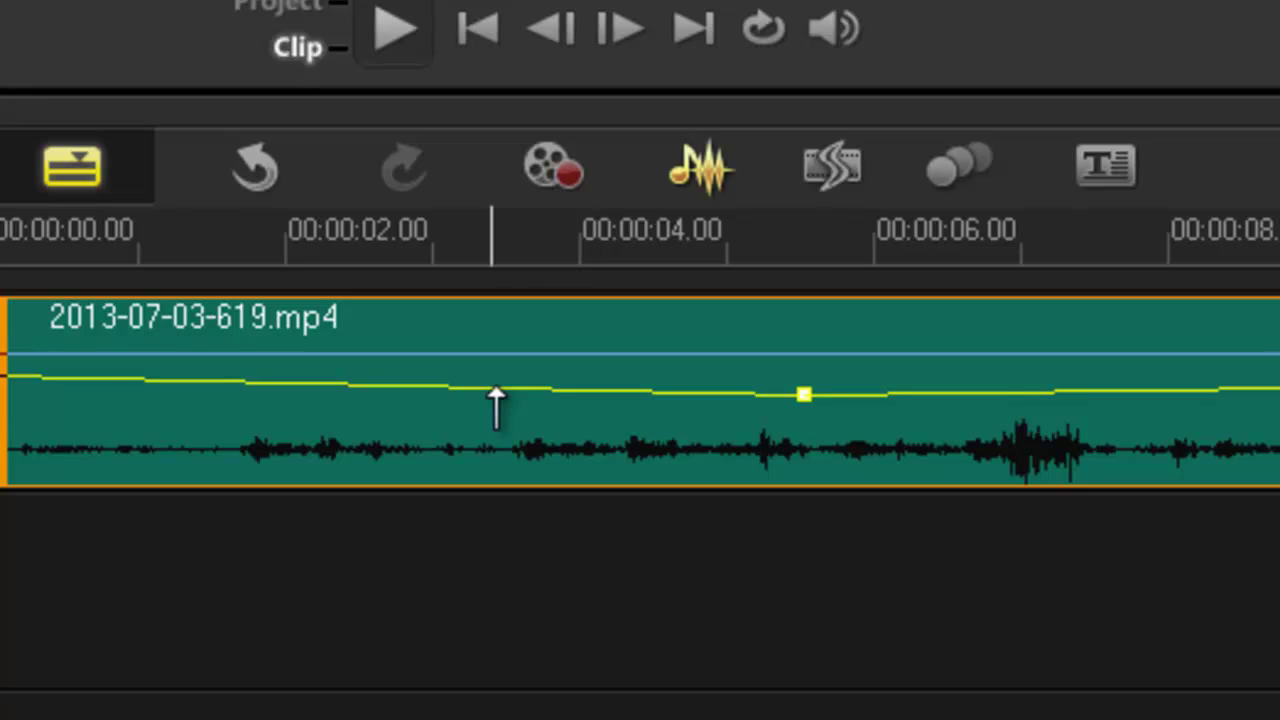
left_click(491, 386)
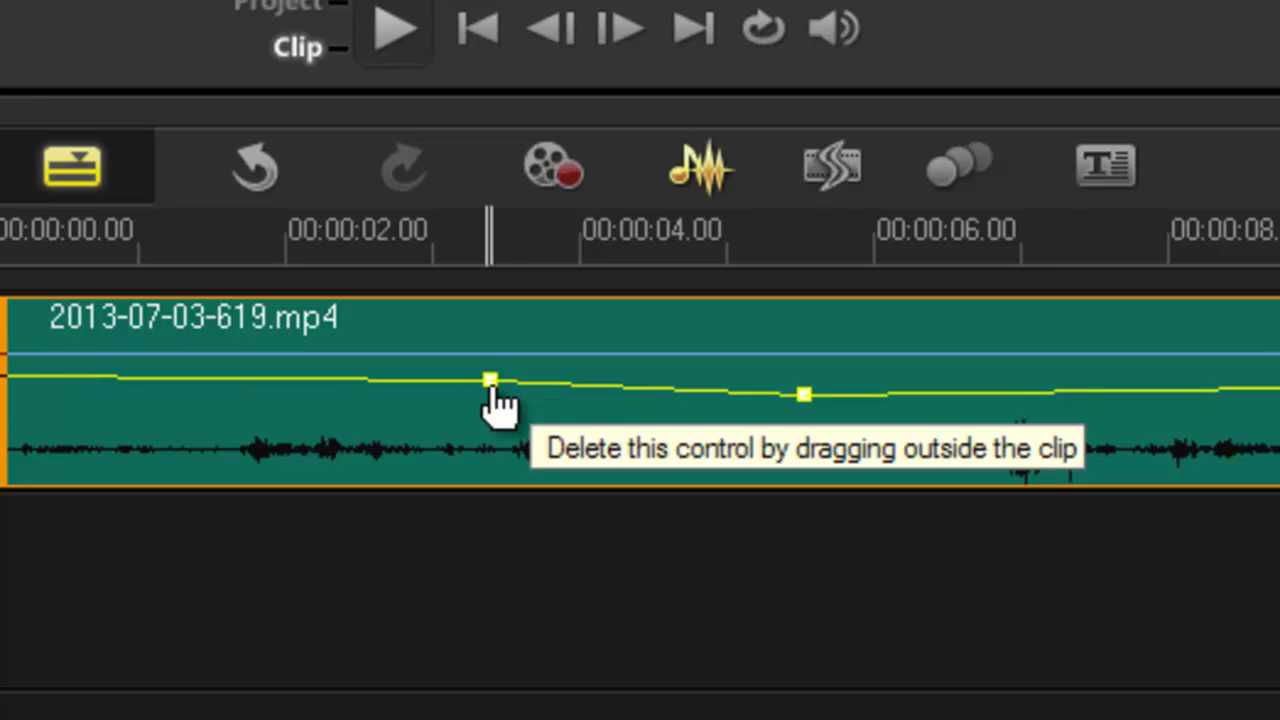
mouse_move(491, 388)
left_mouse_down()
mouse_move(493, 414)
mouse_move(562, 346)
mouse_move(363, 360)
mouse_move(301, 405)
mouse_move(572, 388)
mouse_move(462, 368)
mouse_move(350, 408)
mouse_move(524, 398)
mouse_move(481, 382)
left_mouse_up()
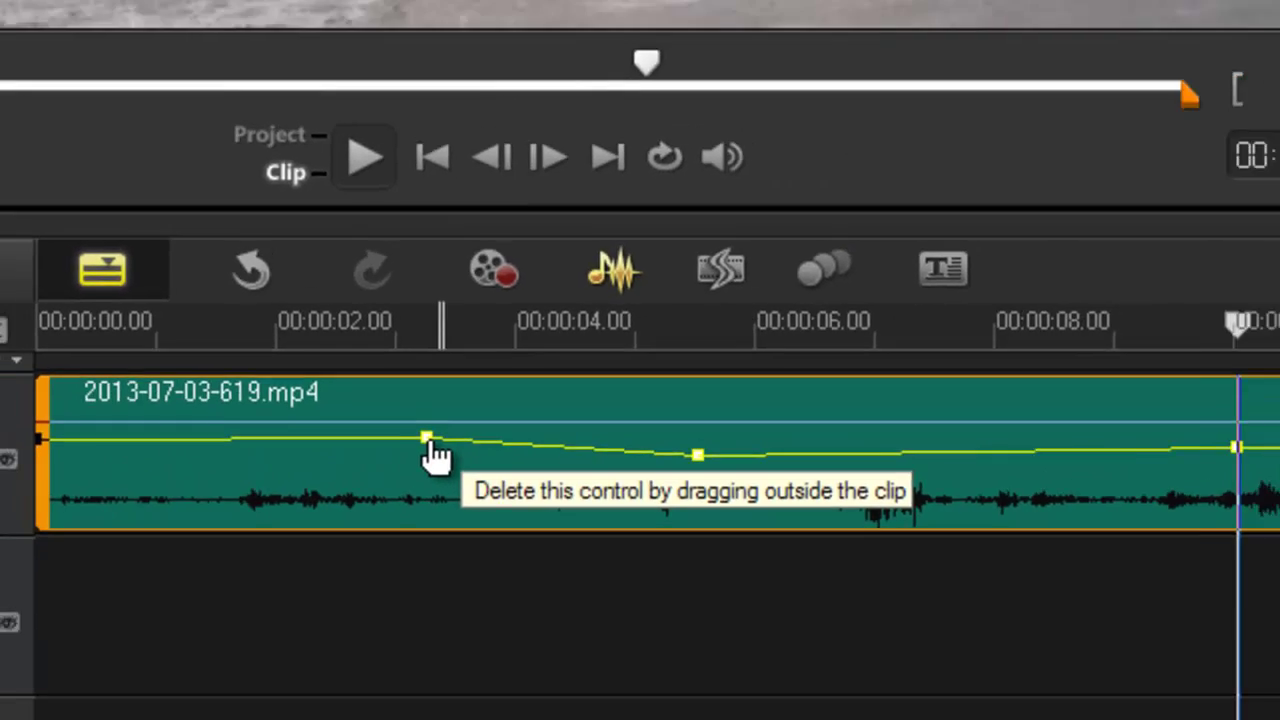
left_click_drag(428, 445, 451, 36)
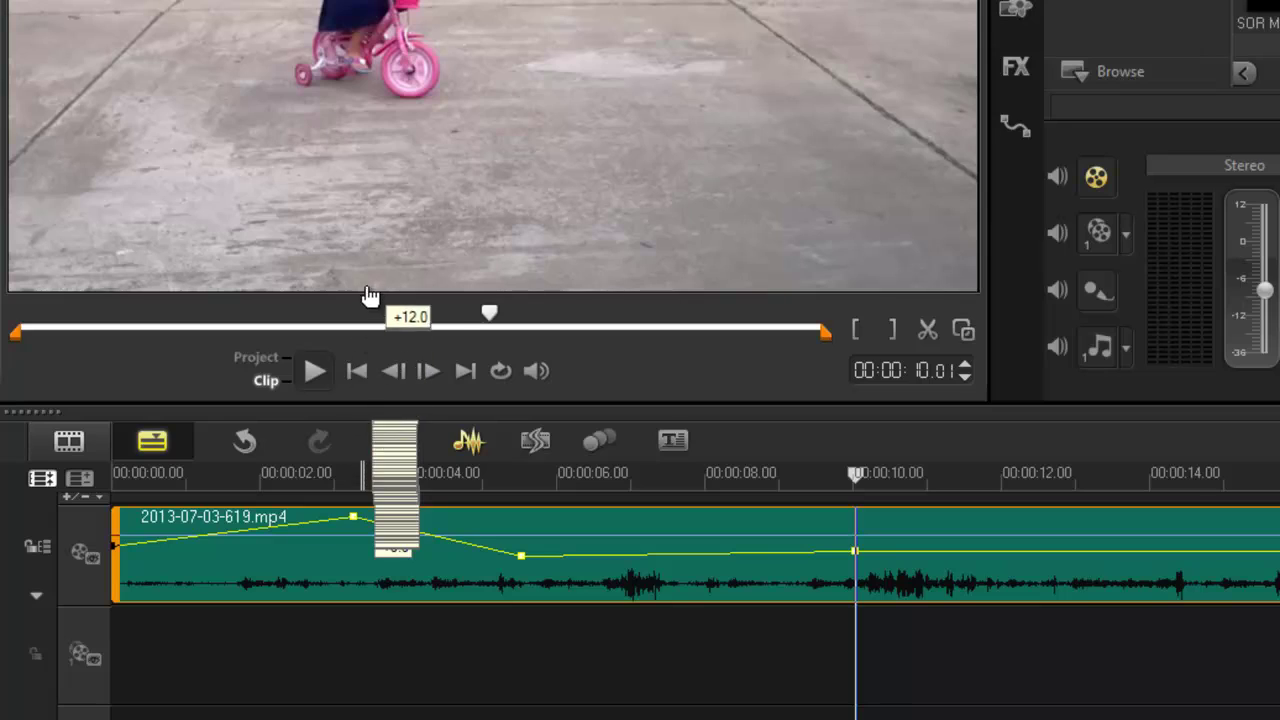
Drag the volume points off the clip to delete them, then preview the whole project again
left_click_drag(369, 295, 366, 278)
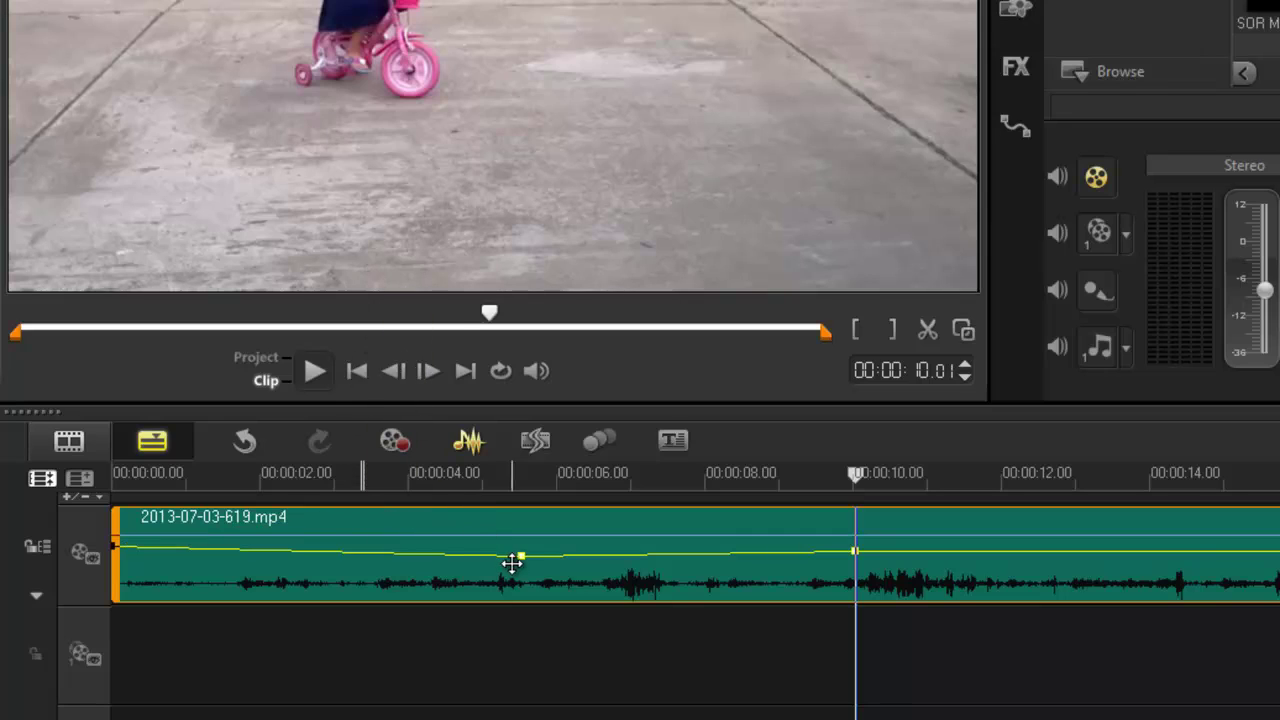
left_click_drag(521, 556, 534, 371)
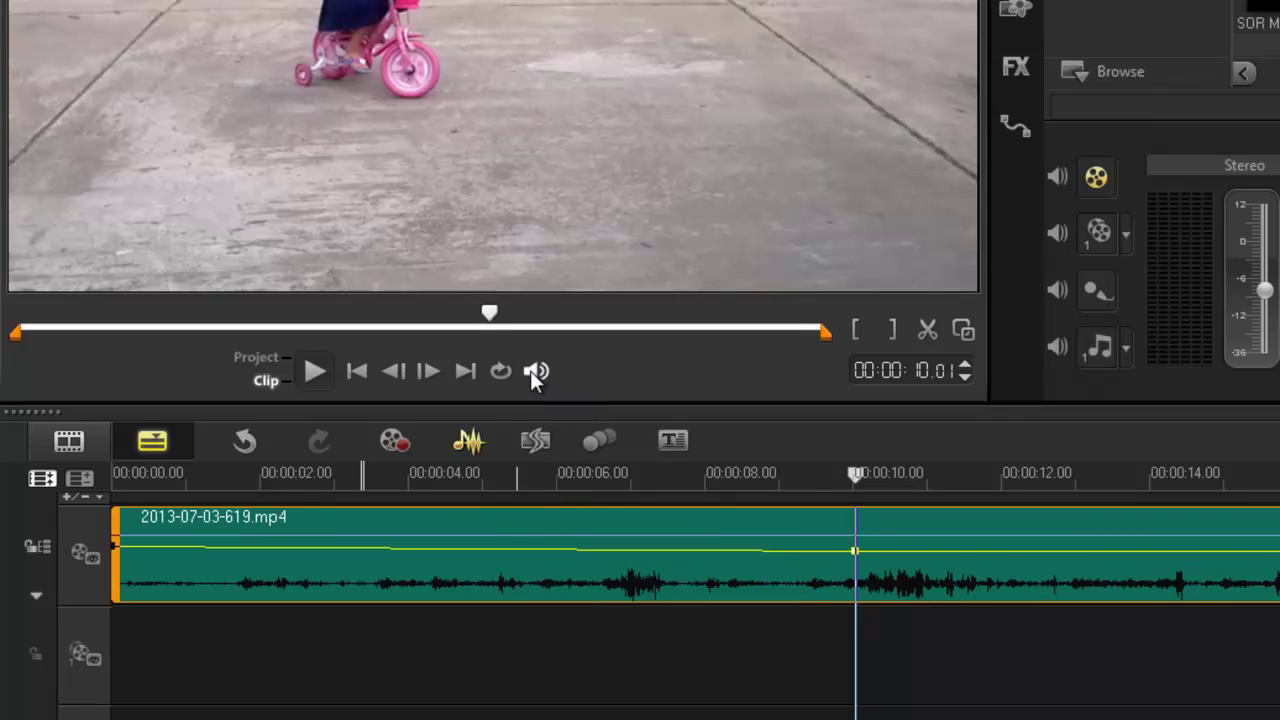
left_click_drag(847, 548, 847, 390)
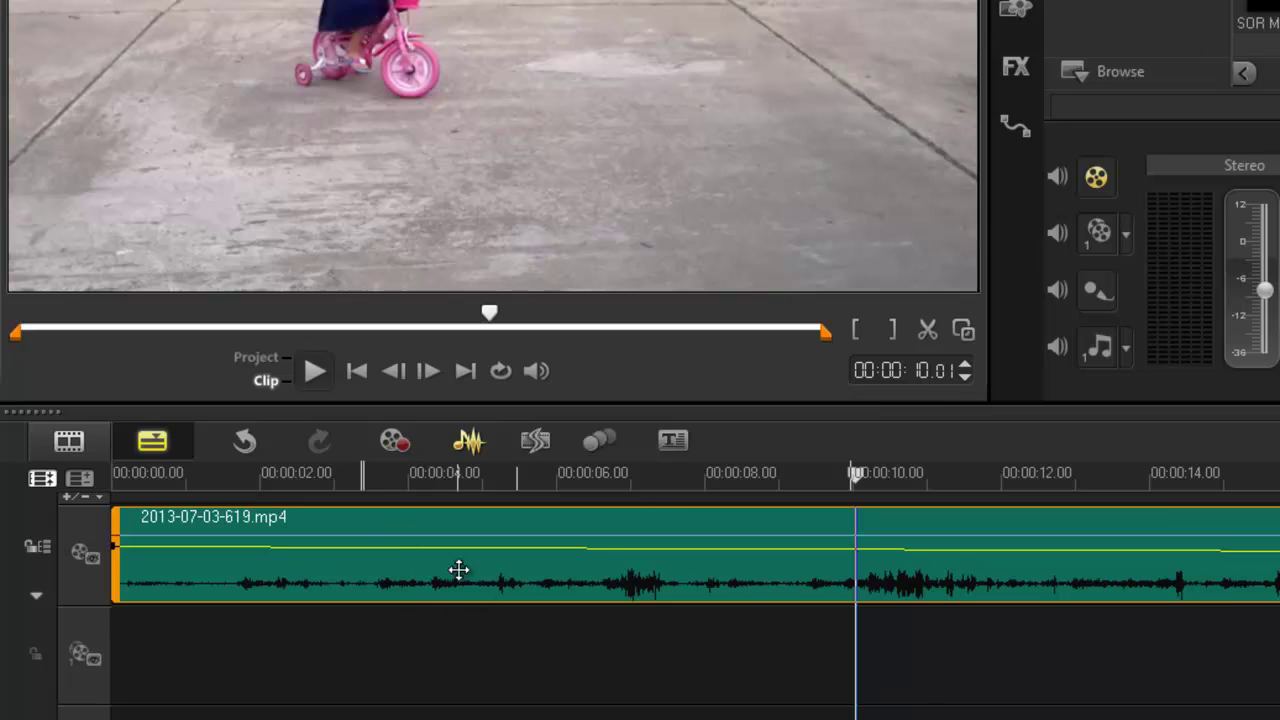
left_click(256, 362)
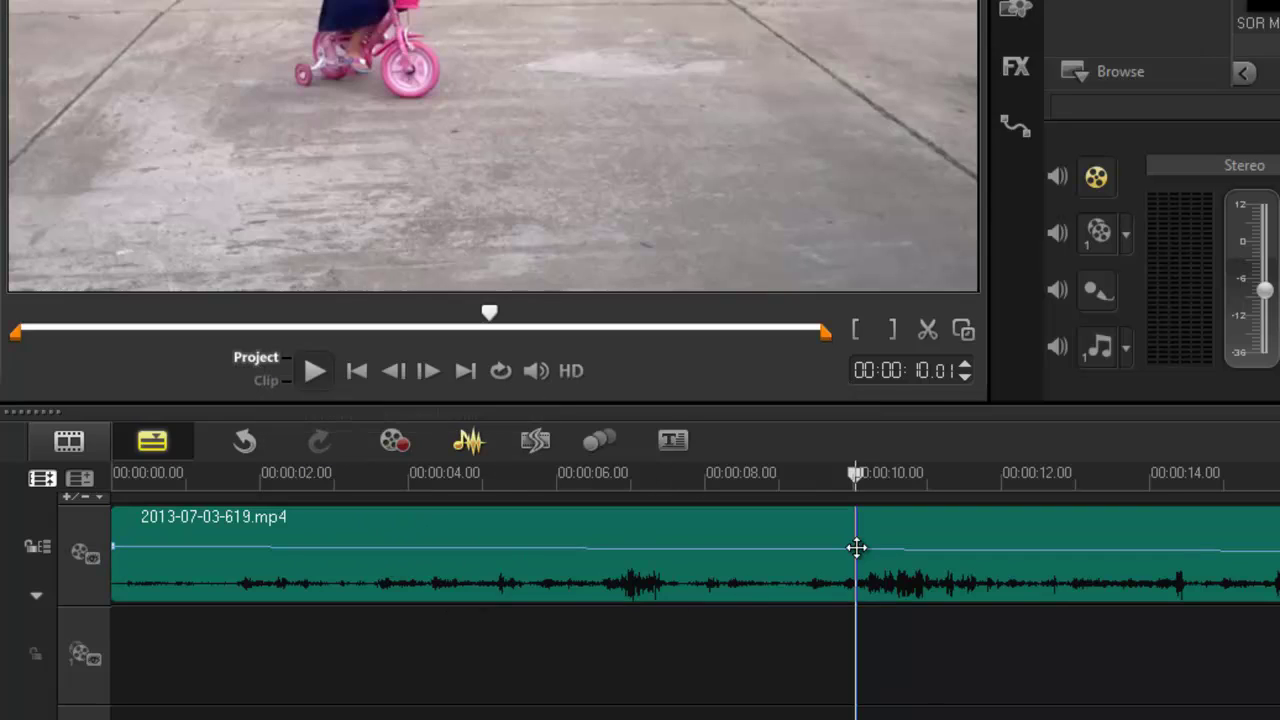
At 00:00:03.24, split the bike clip's audio onto the audio track and call up that audio clip's menu
left_click_drag(860, 472, 393, 490)
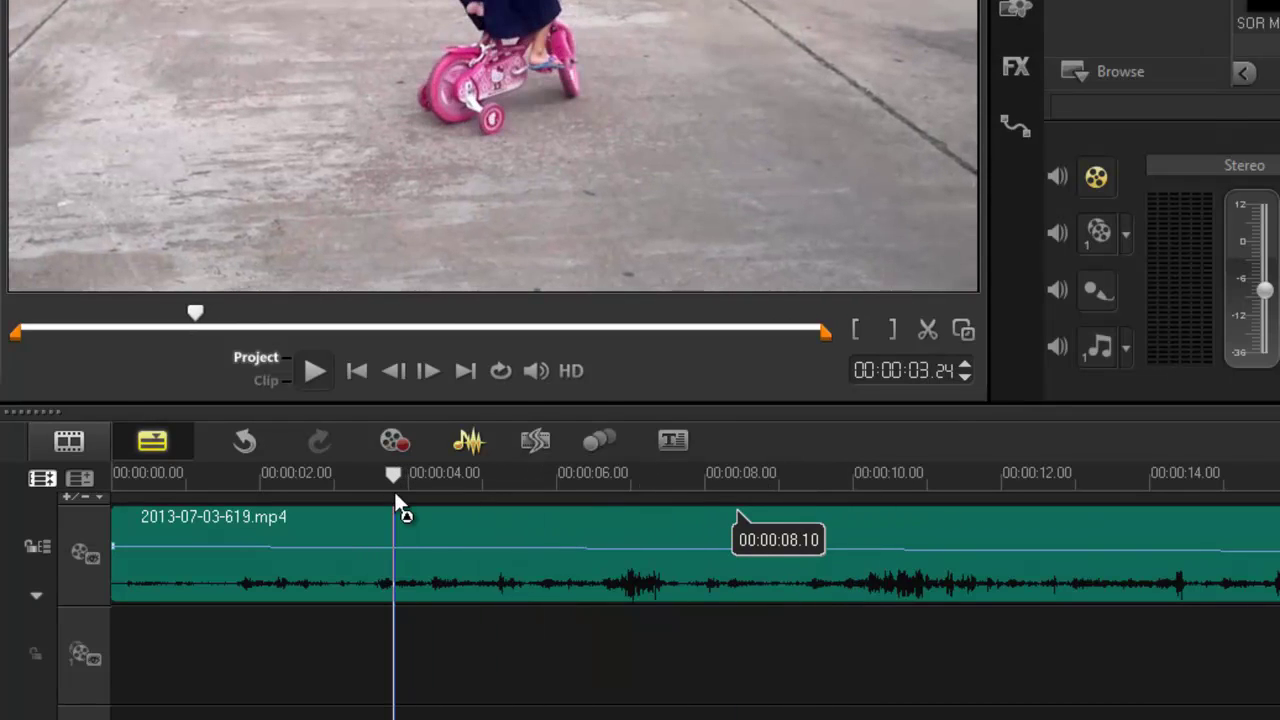
left_click(682, 557)
right_click(682, 557)
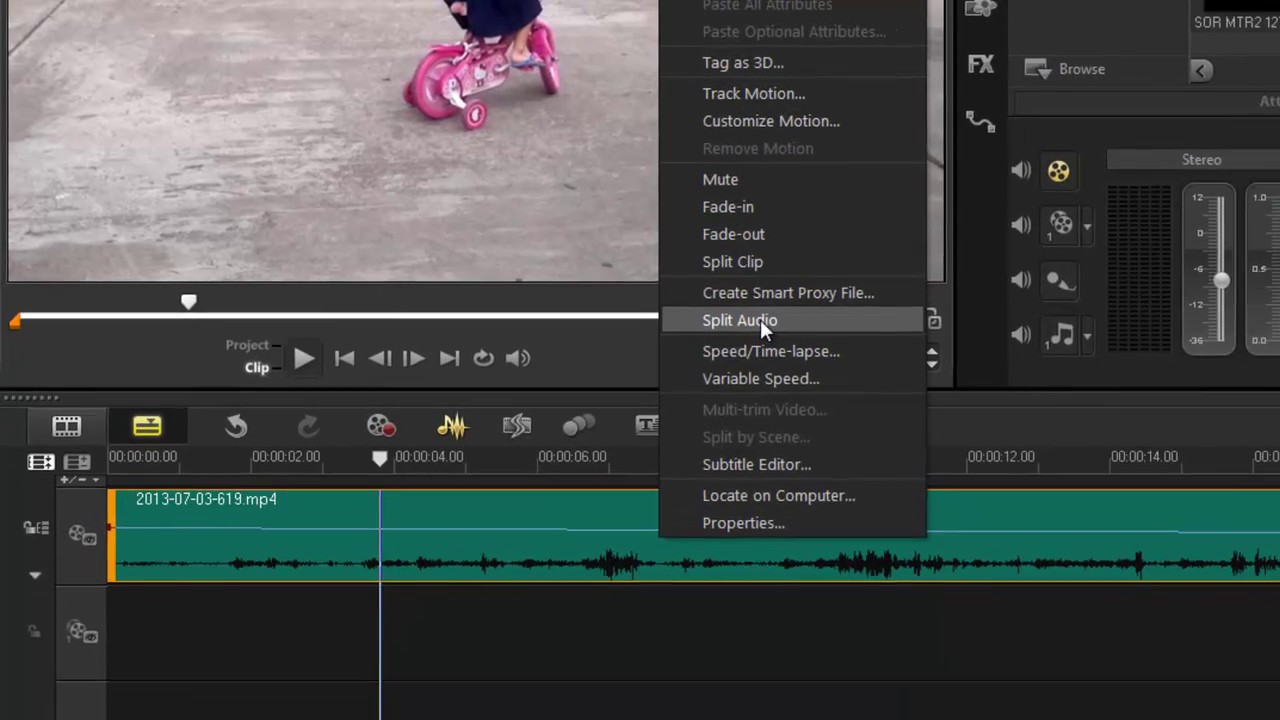
left_click(766, 331)
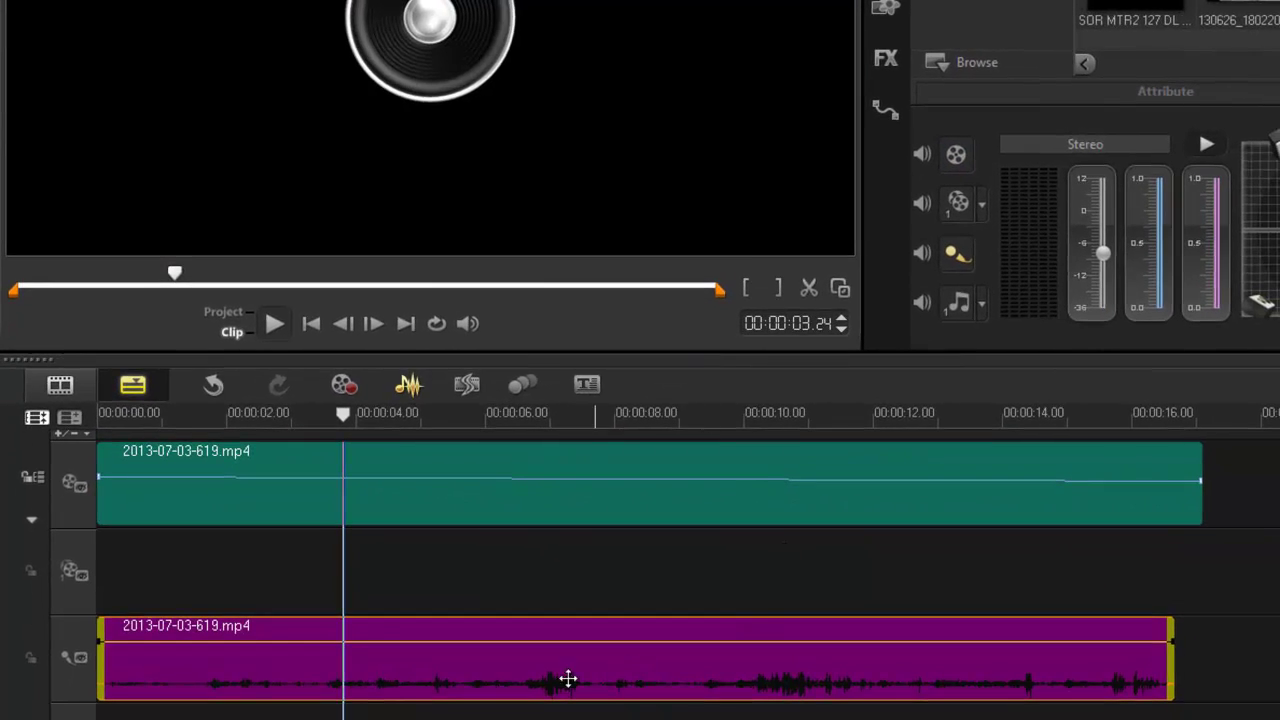
right_click(630, 653)
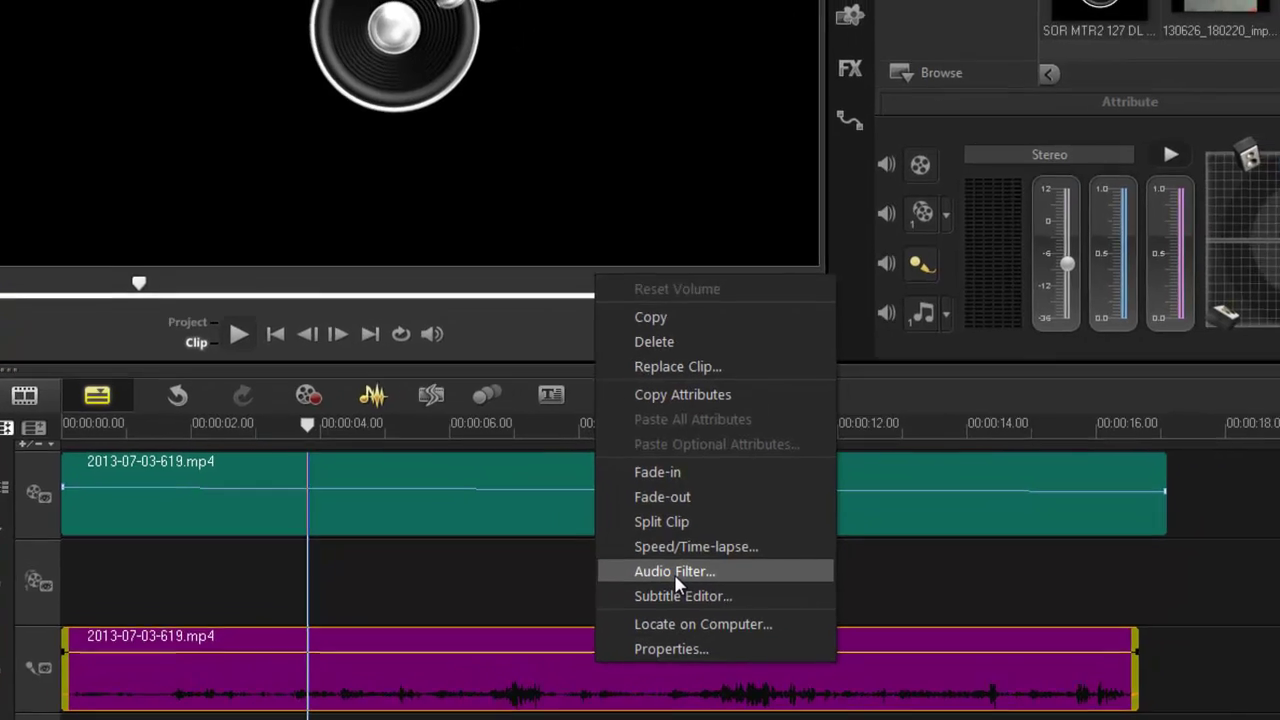
Apply the Hiss Reduction filter to the separated audio clip and confirm its settings
left_click(674, 572)
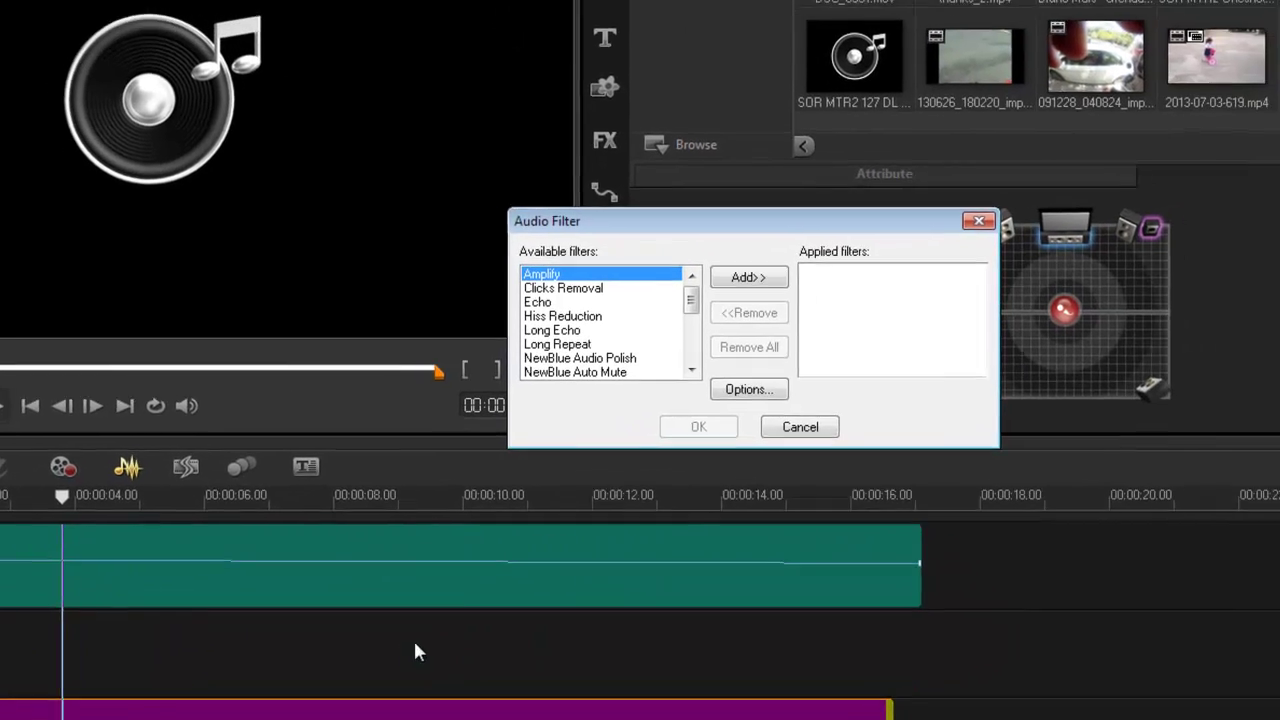
left_click_drag(968, 151, 1067, 230)
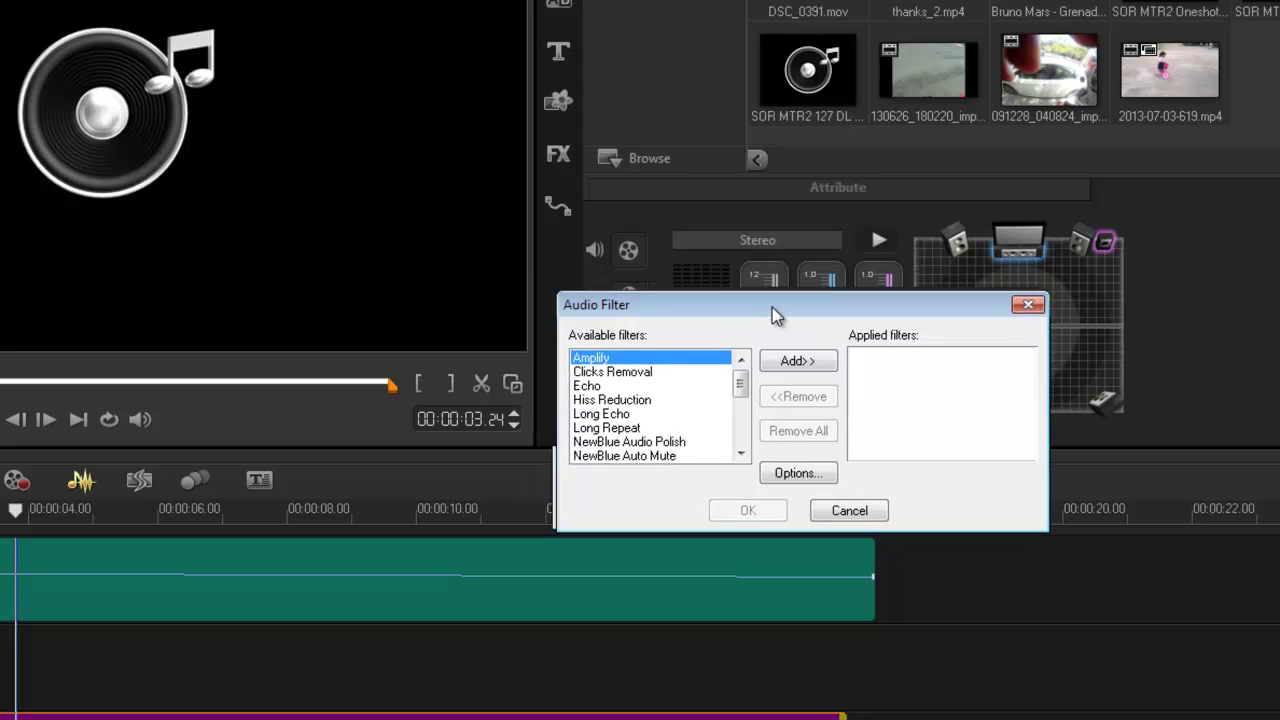
left_click(615, 401)
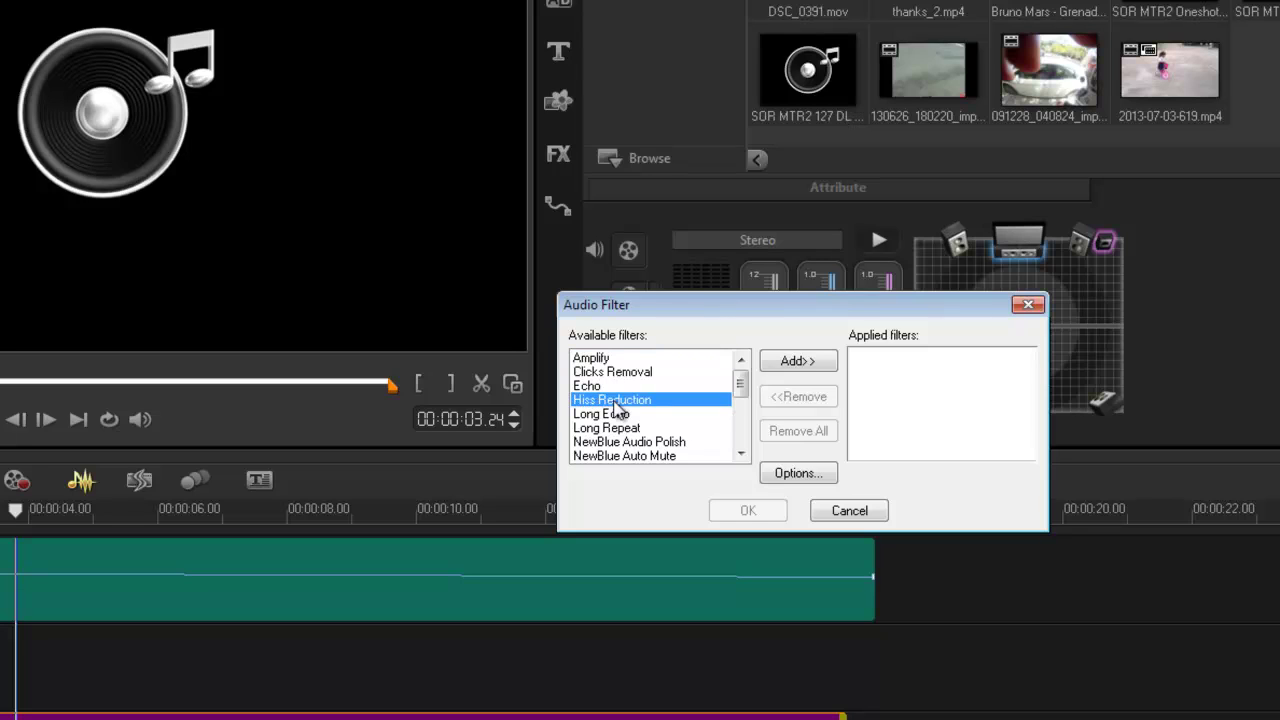
left_click(789, 365)
left_click(796, 473)
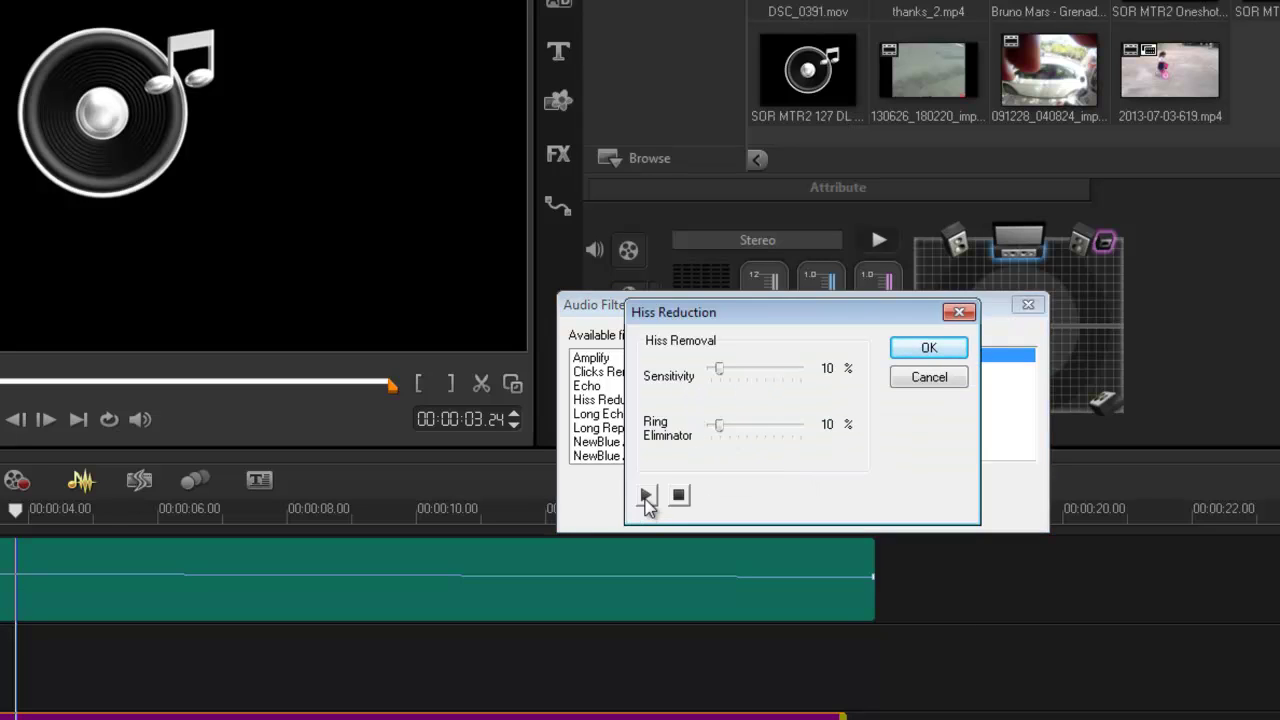
left_click(918, 352)
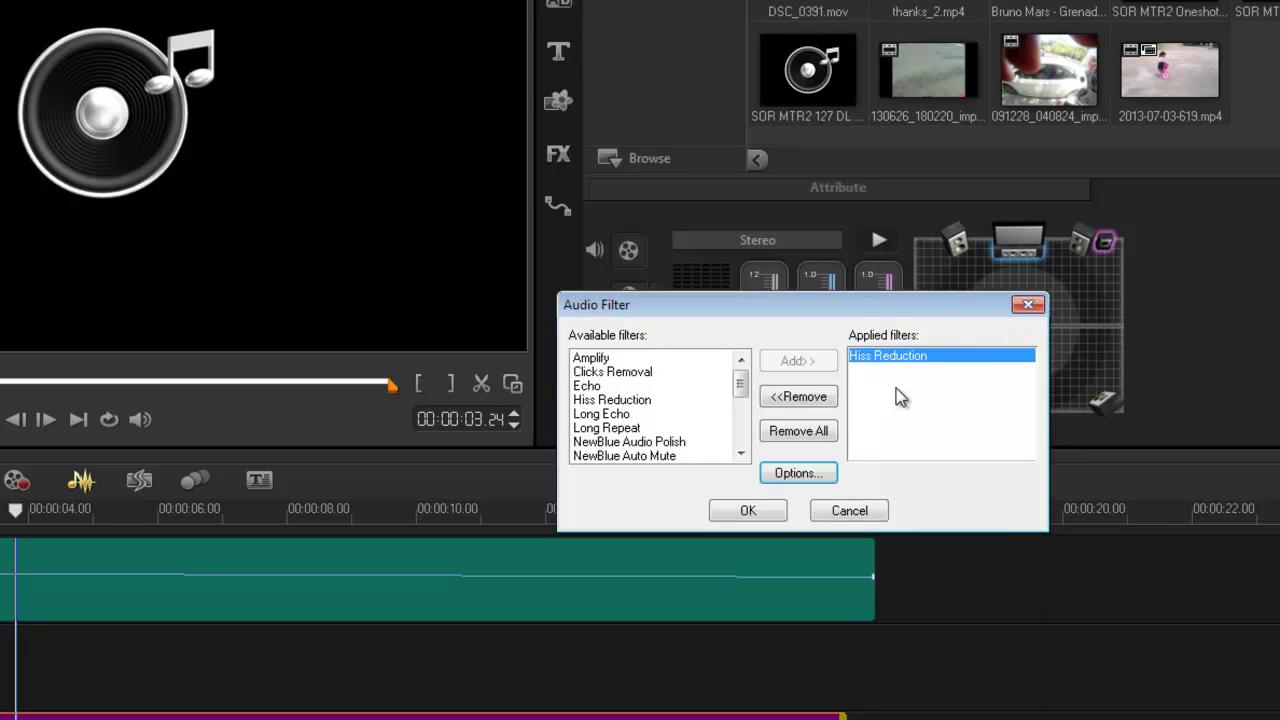
Remove Hiss Reduction from the applied filters, close the filter window, and undo the audio change
left_click_drag(740, 384, 746, 418)
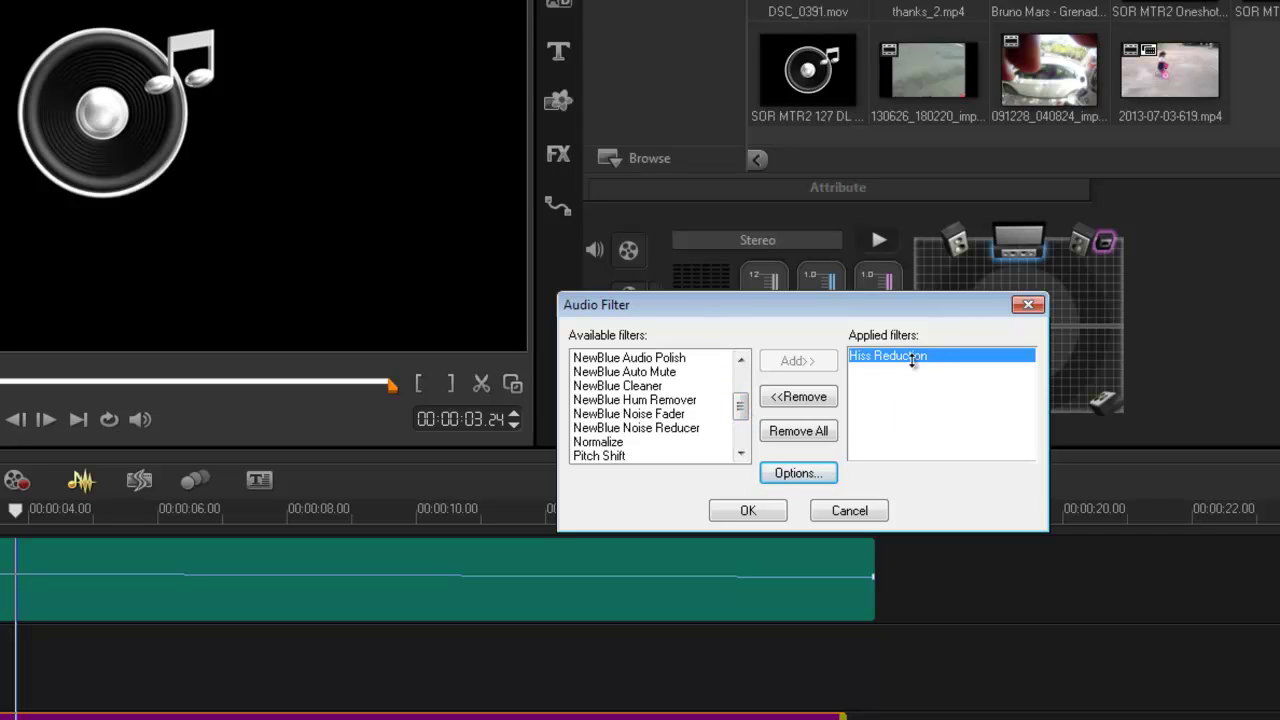
left_click(813, 399)
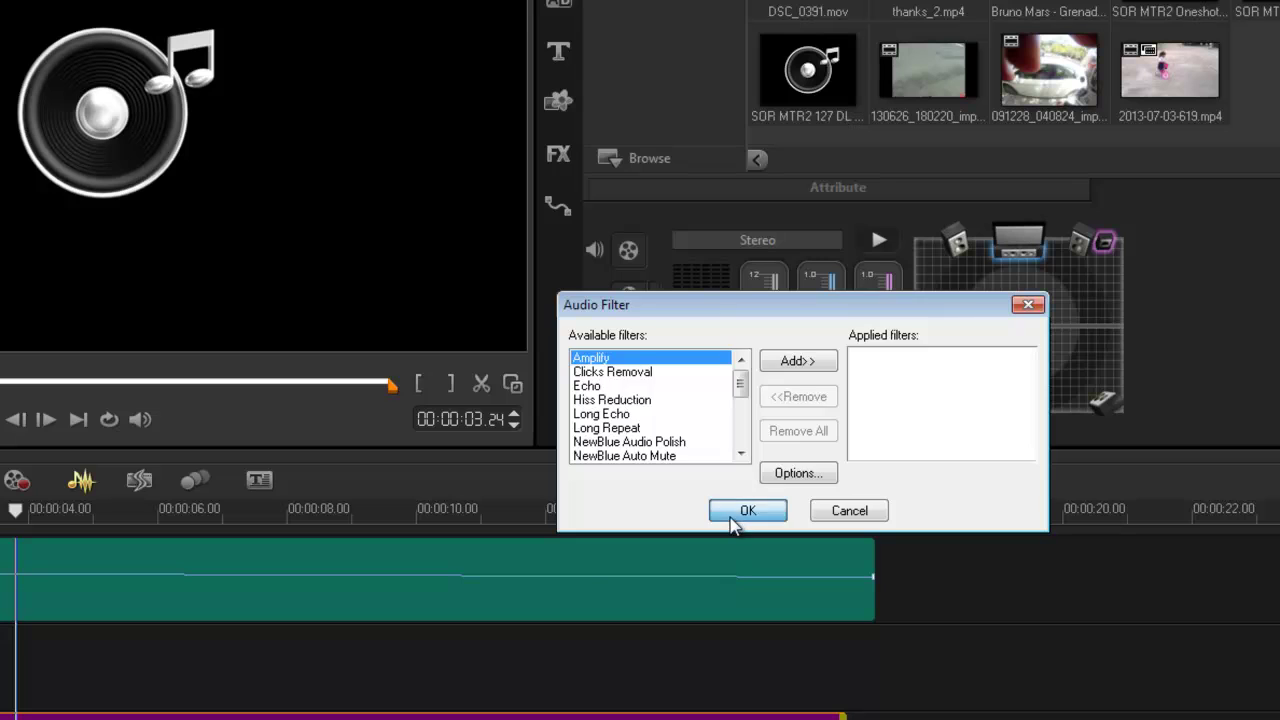
left_click(740, 514)
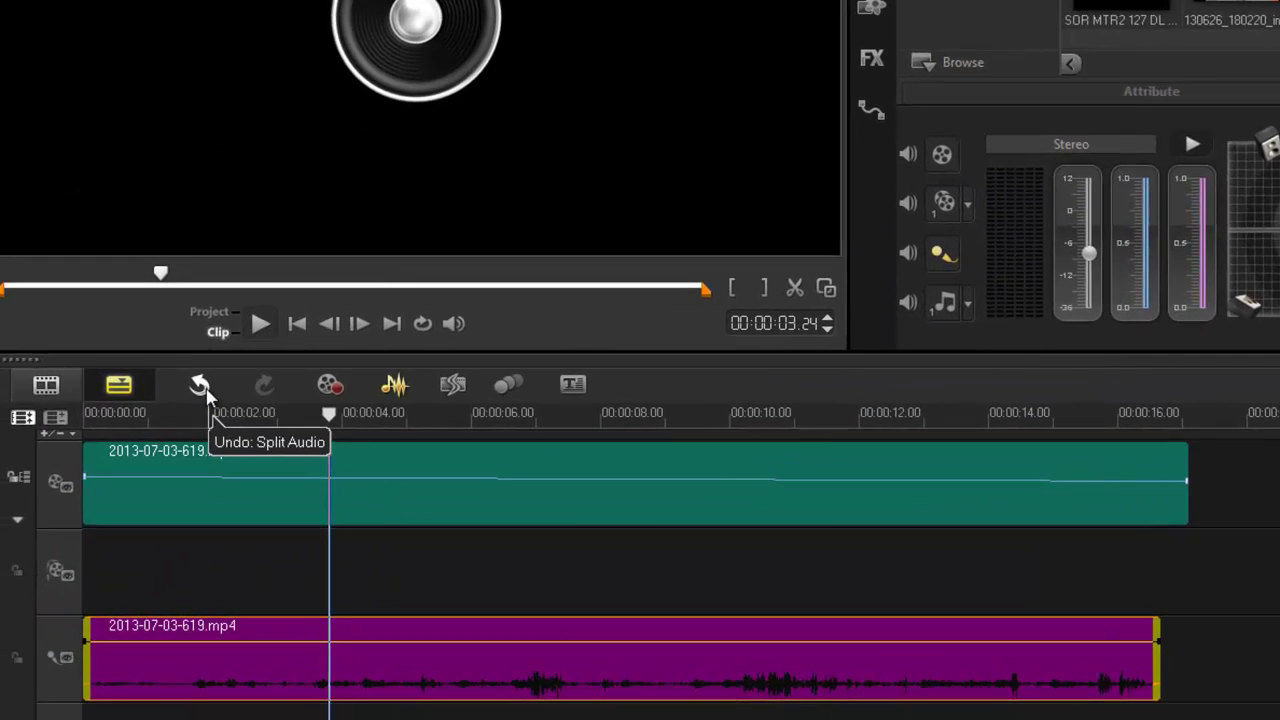
left_click(62, 426)
Undo once more to rejoin the clip's audio, then bring up the Settings menu
left_click(62, 426)
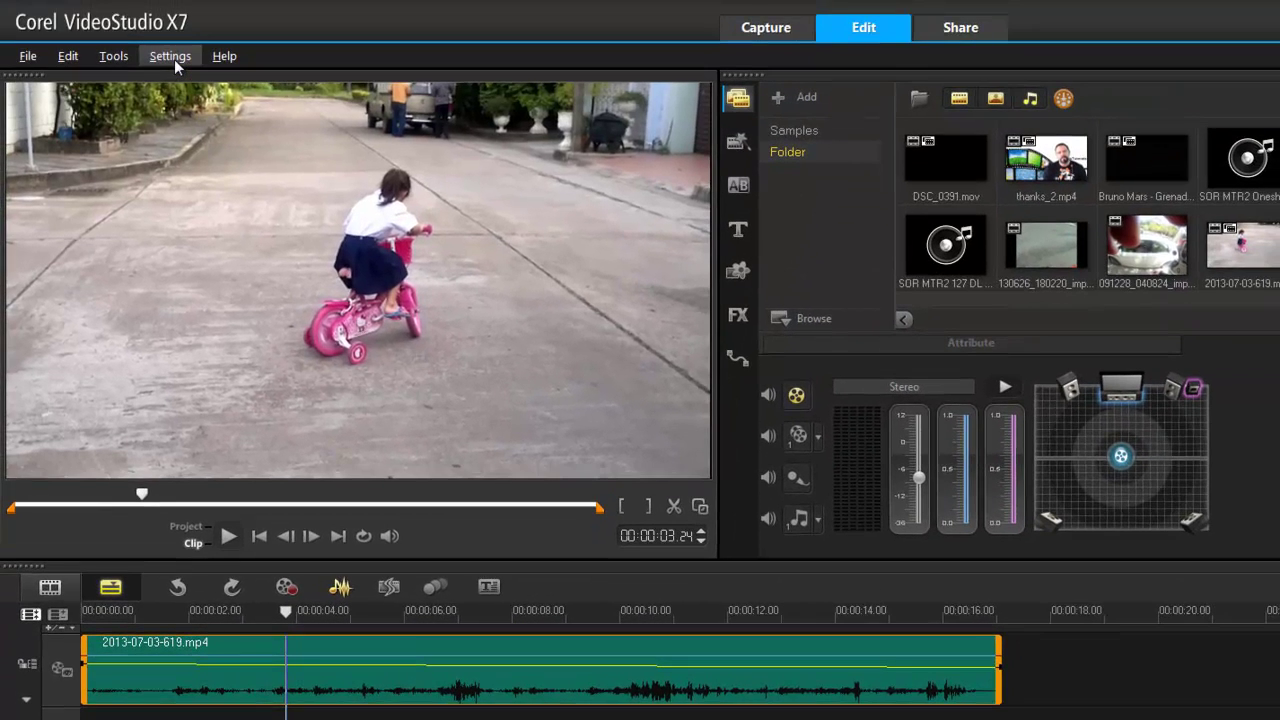
left_click(172, 58)
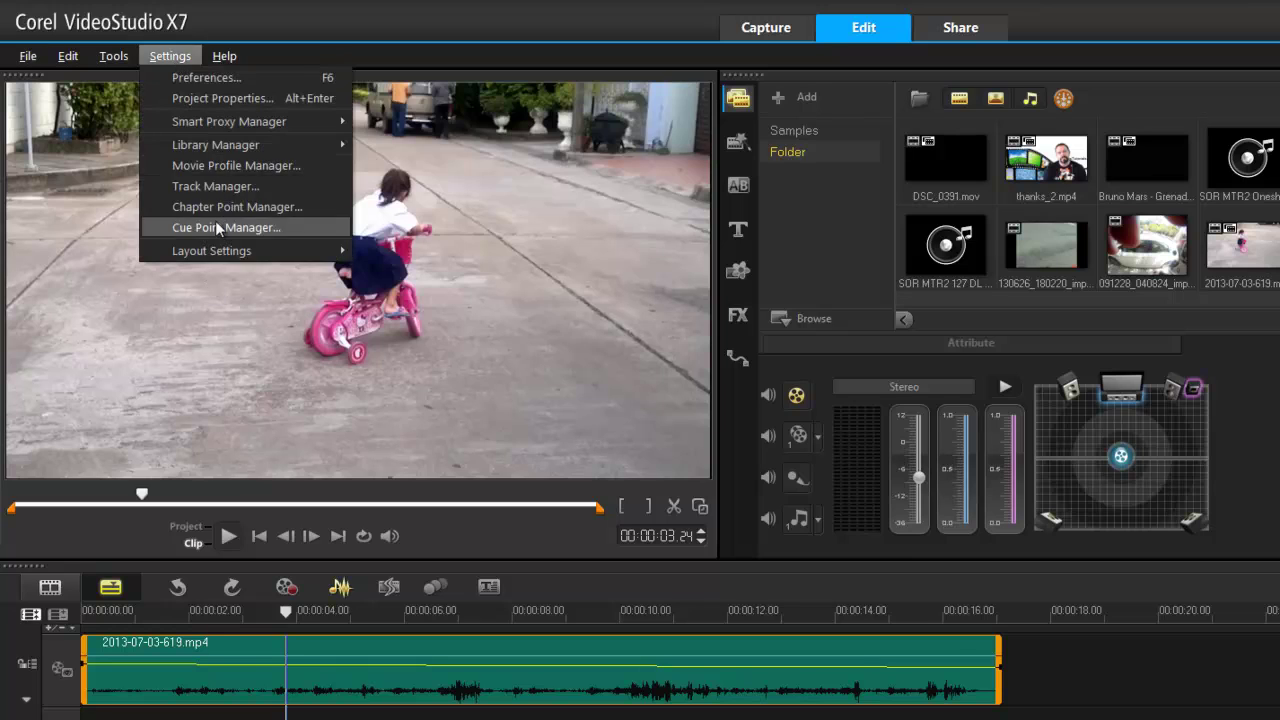
left_click(170, 56)
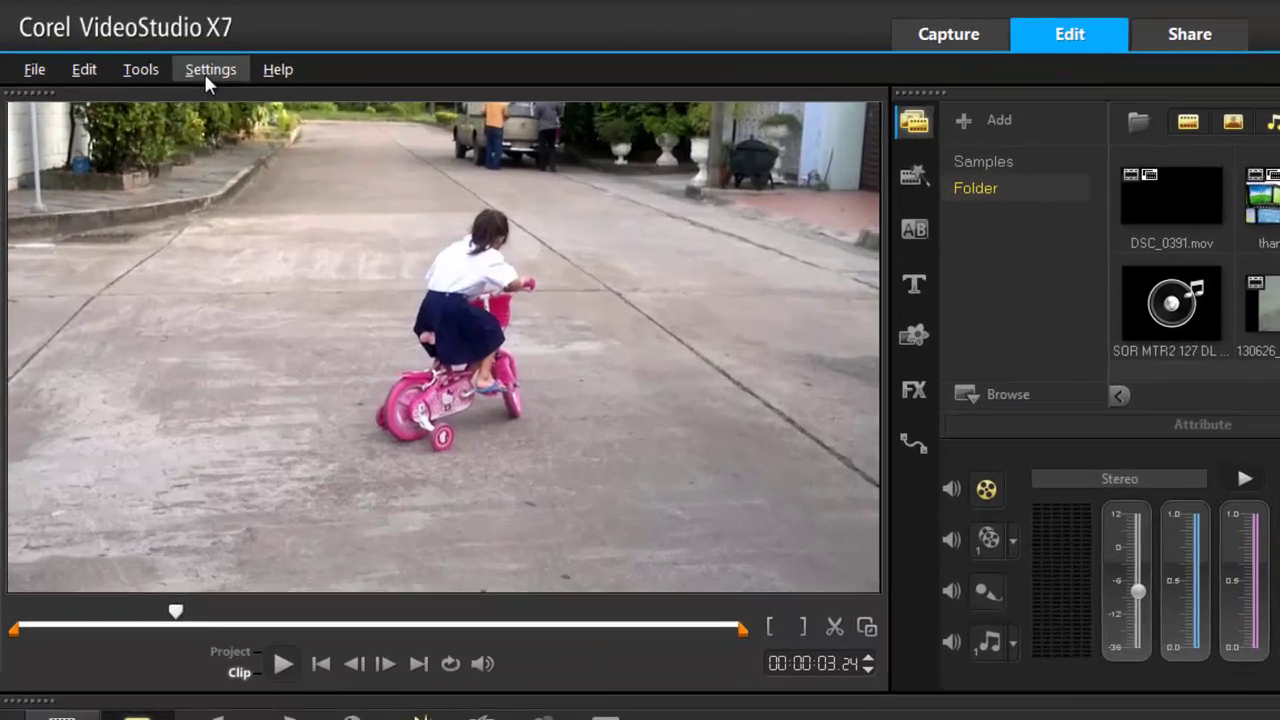
left_click(170, 56)
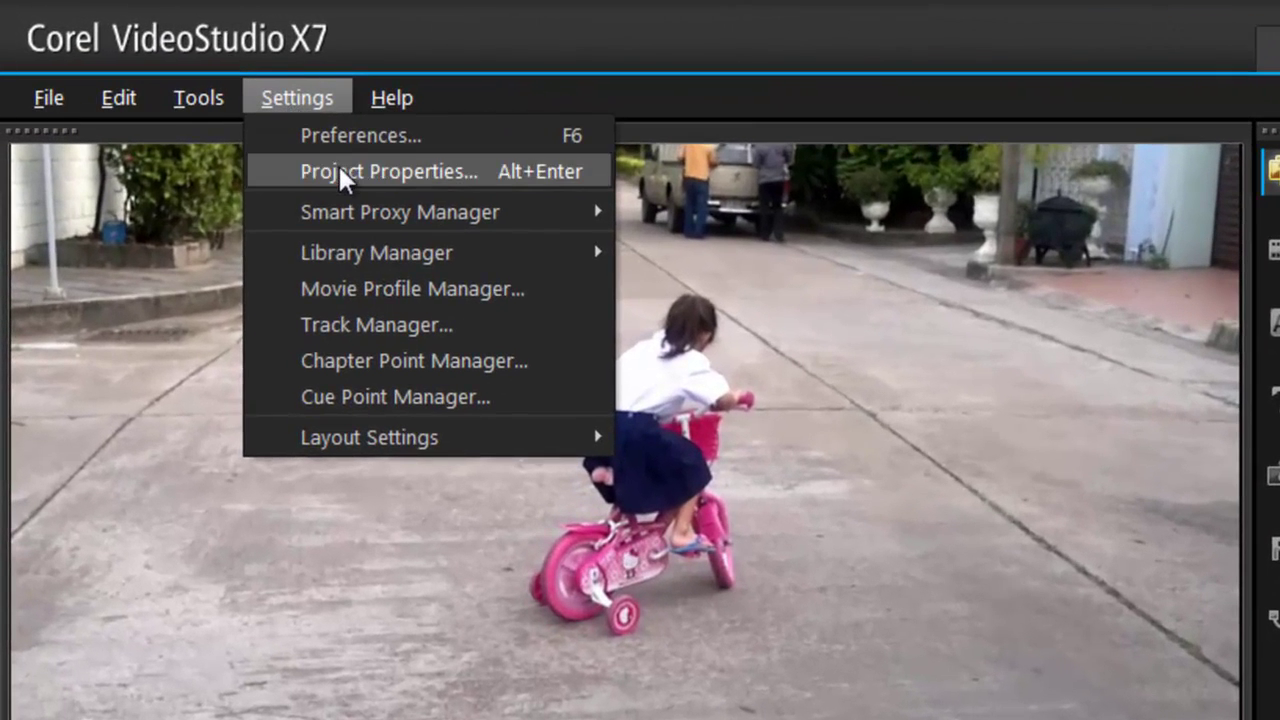
In Project Properties, choose AVCHD format with the AVCHD (1280 x 720 60p 18Mbps) profile
left_click(340, 171)
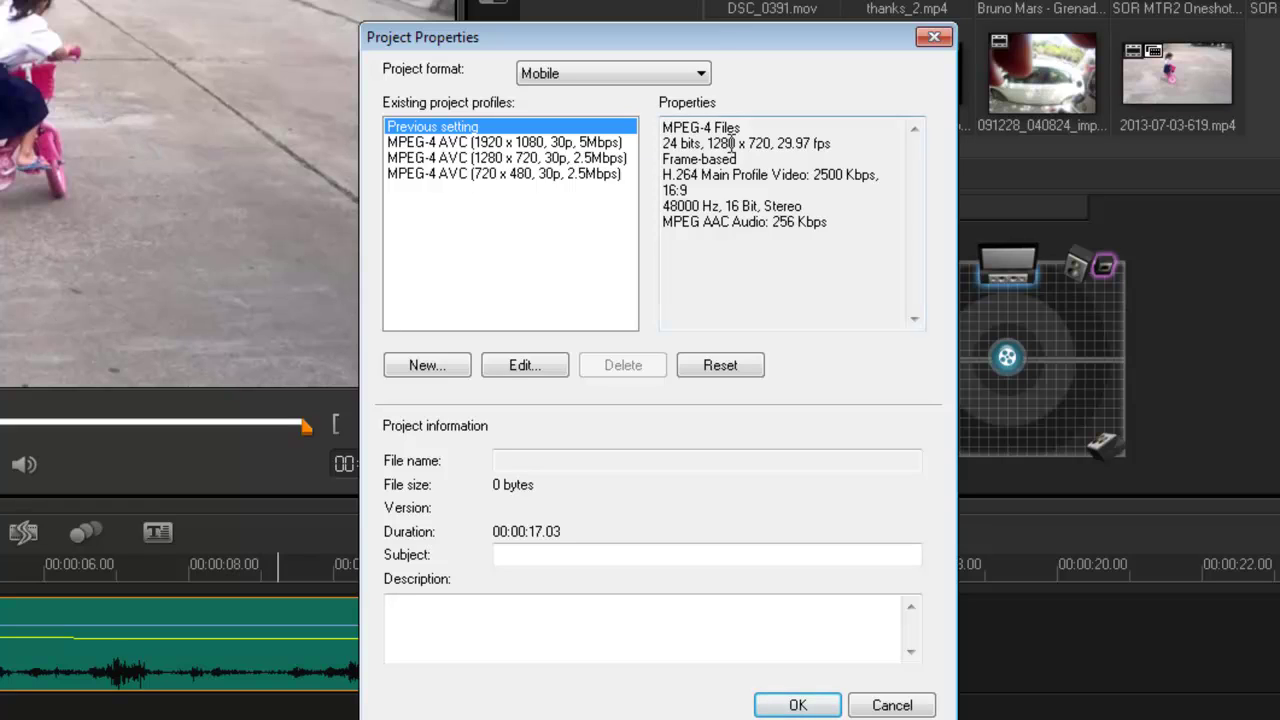
left_click(700, 73)
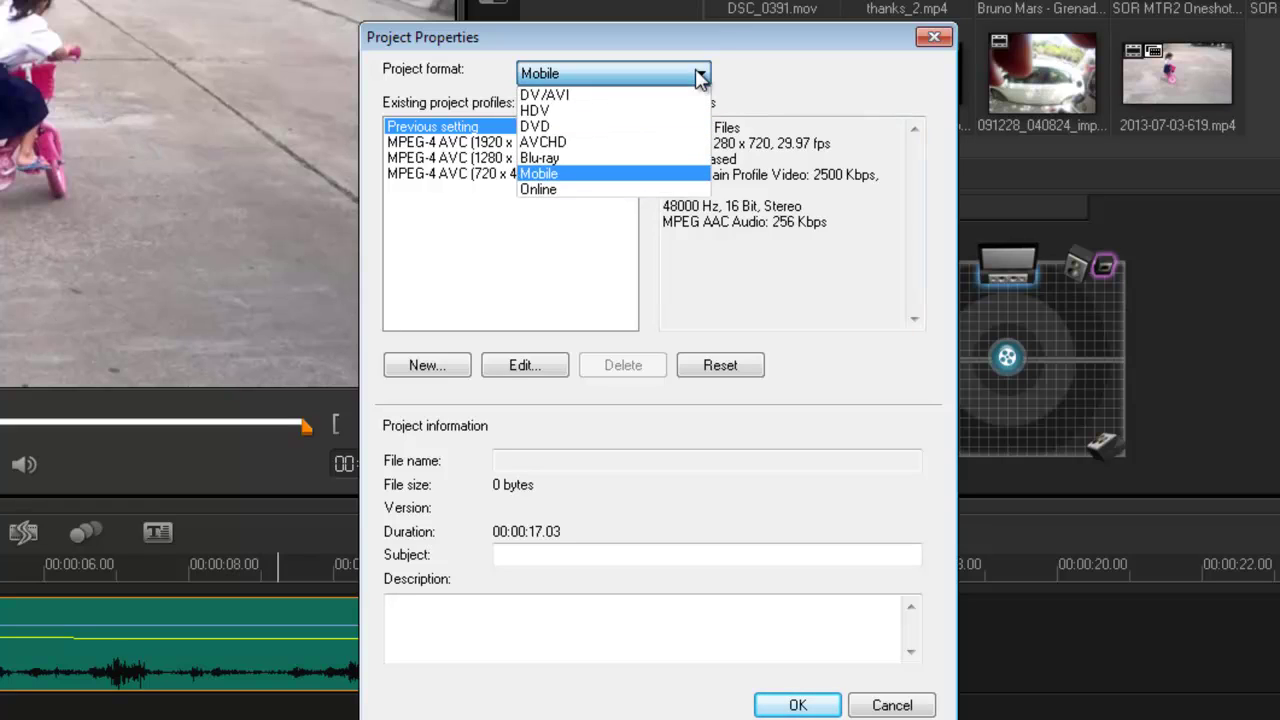
left_click(593, 143)
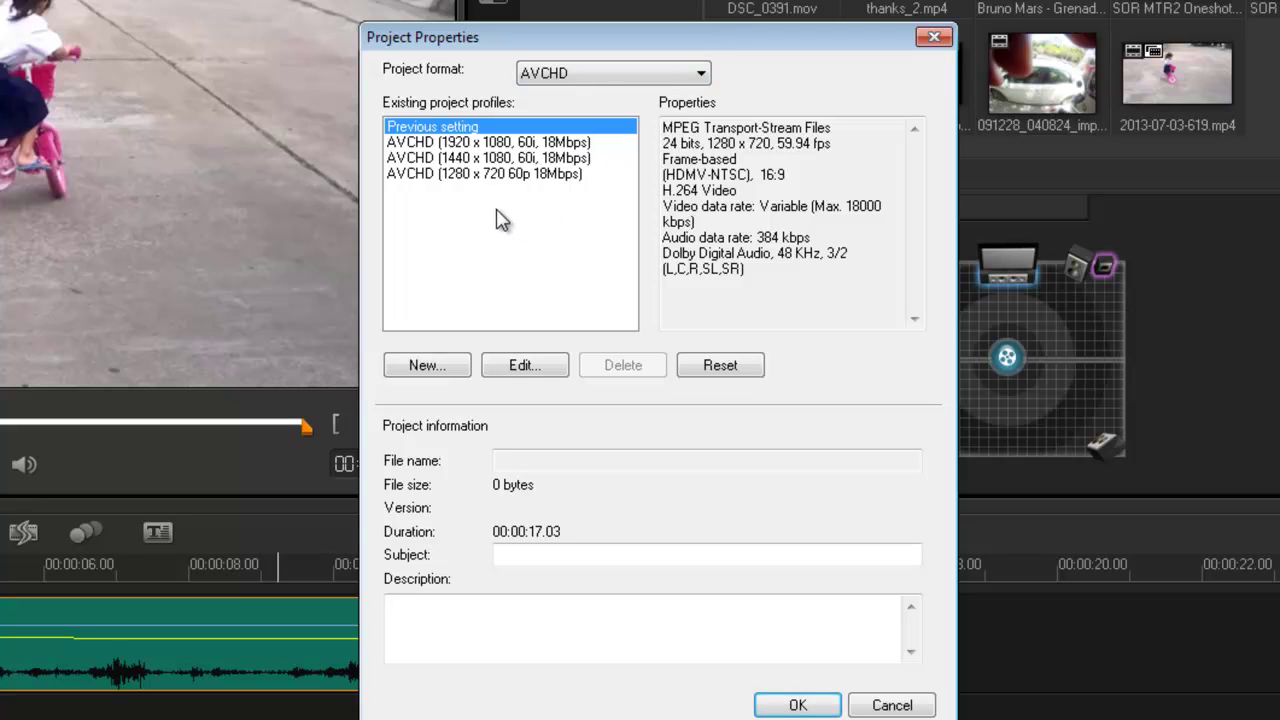
left_click(482, 176)
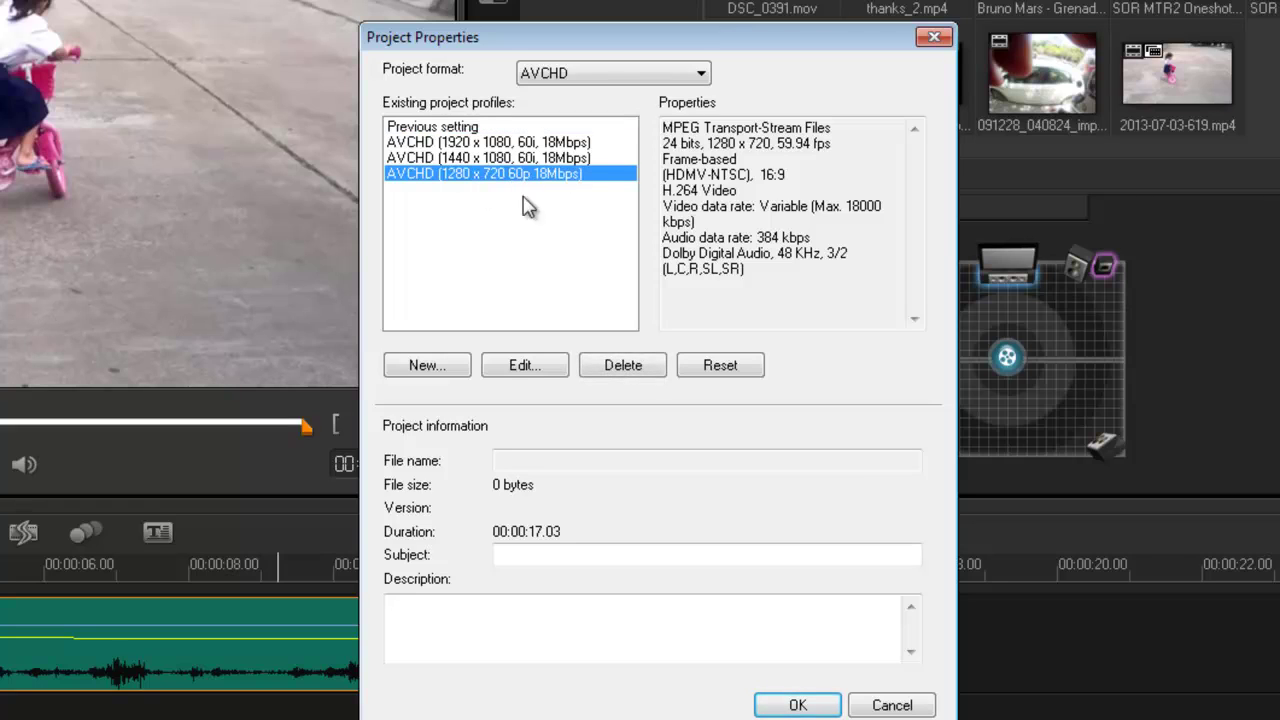
Edit the selected profile's frame rate to 29.97 frames/second, returning to its compression settings
left_click(527, 366)
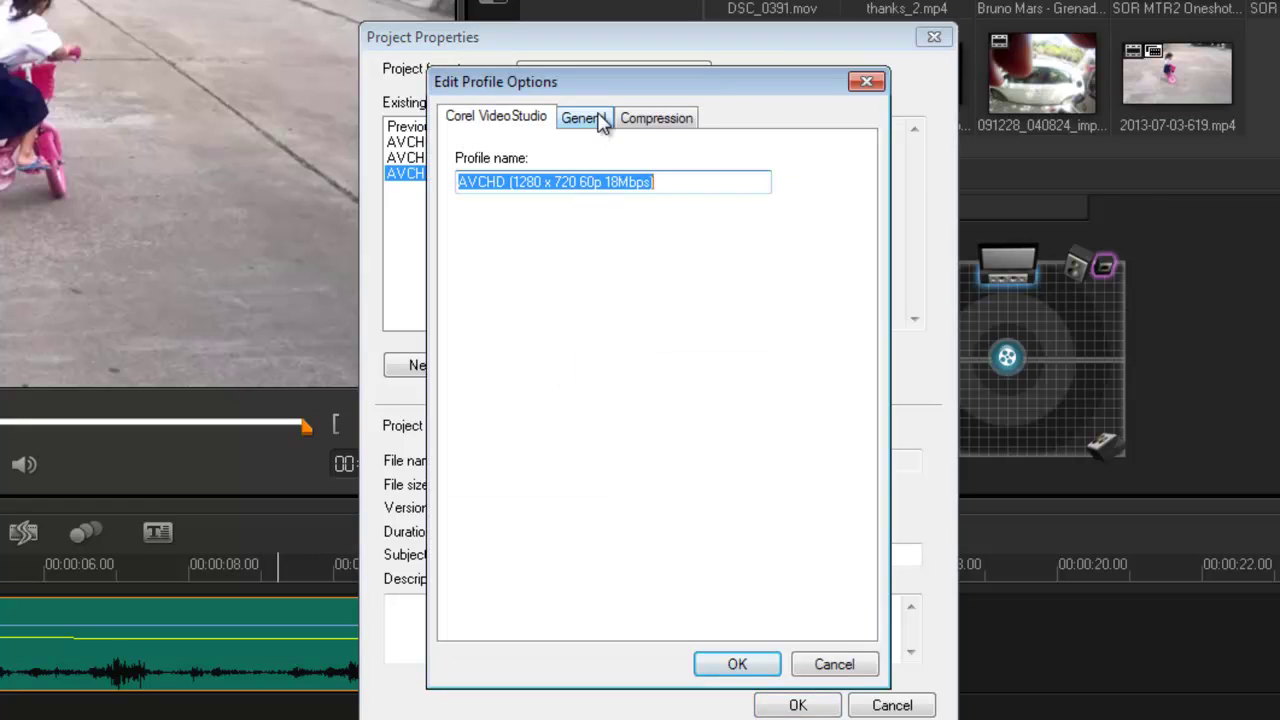
left_click(670, 122)
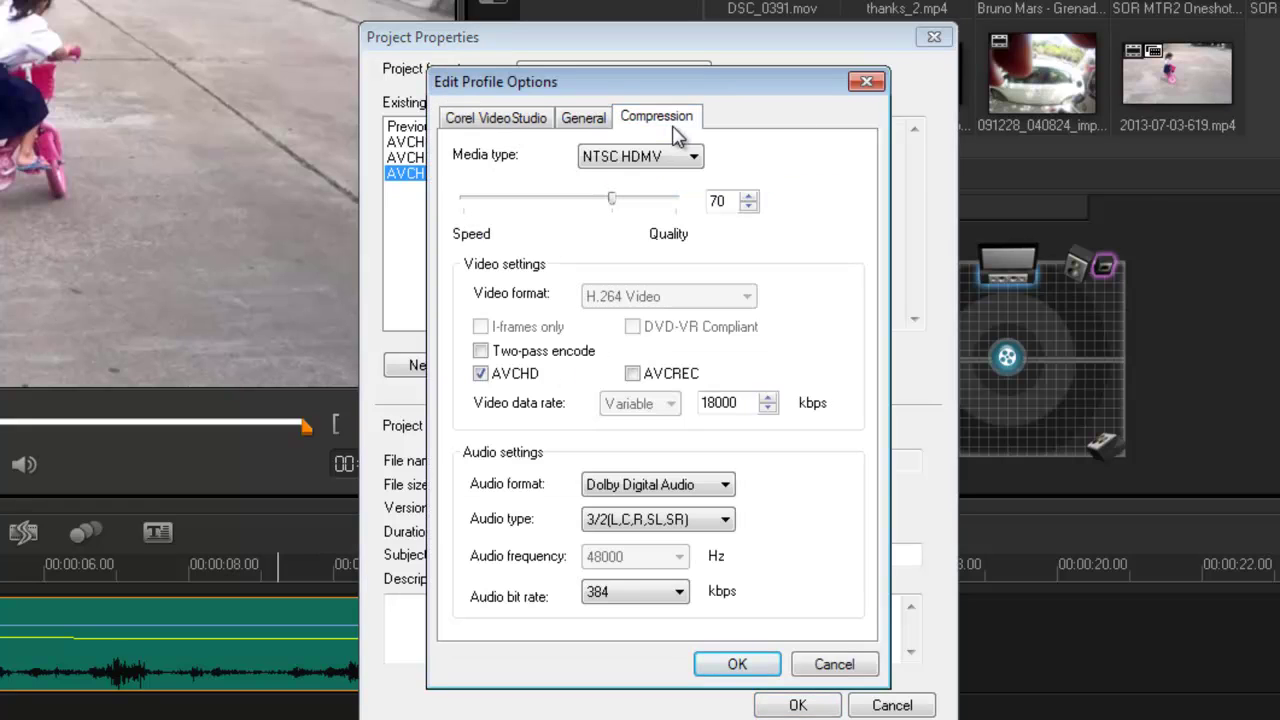
left_click(588, 119)
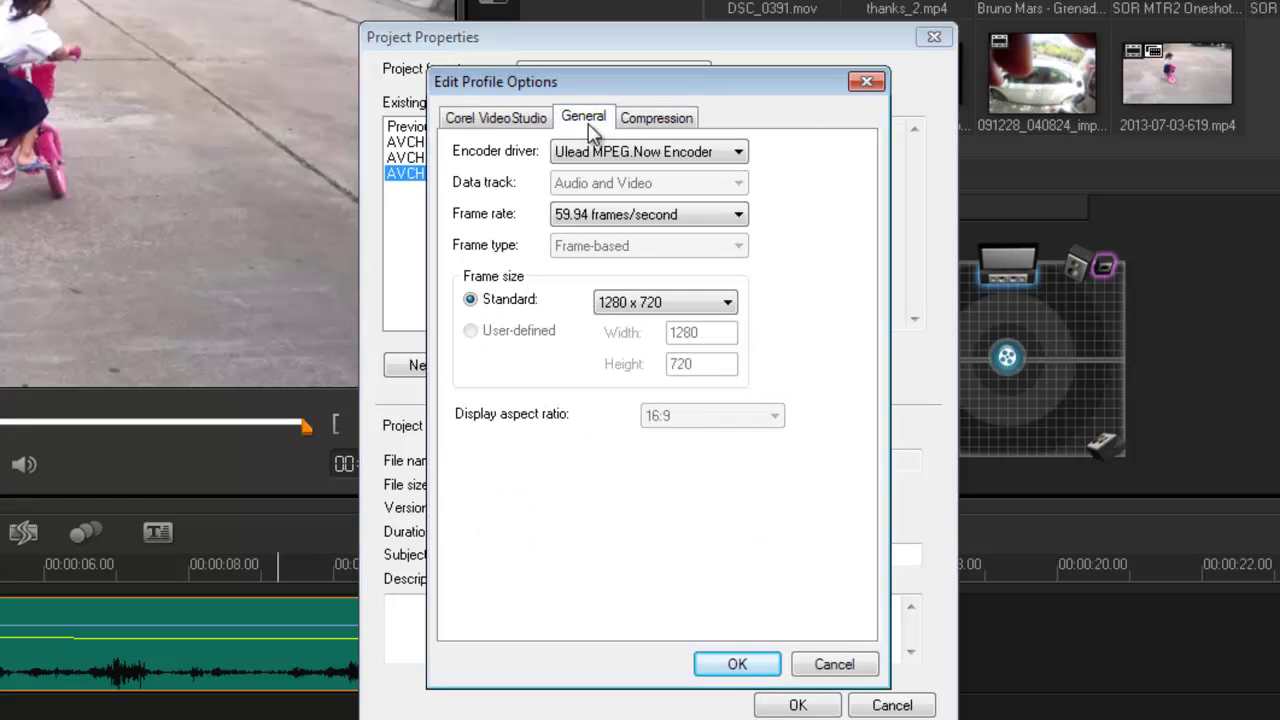
left_click(738, 214)
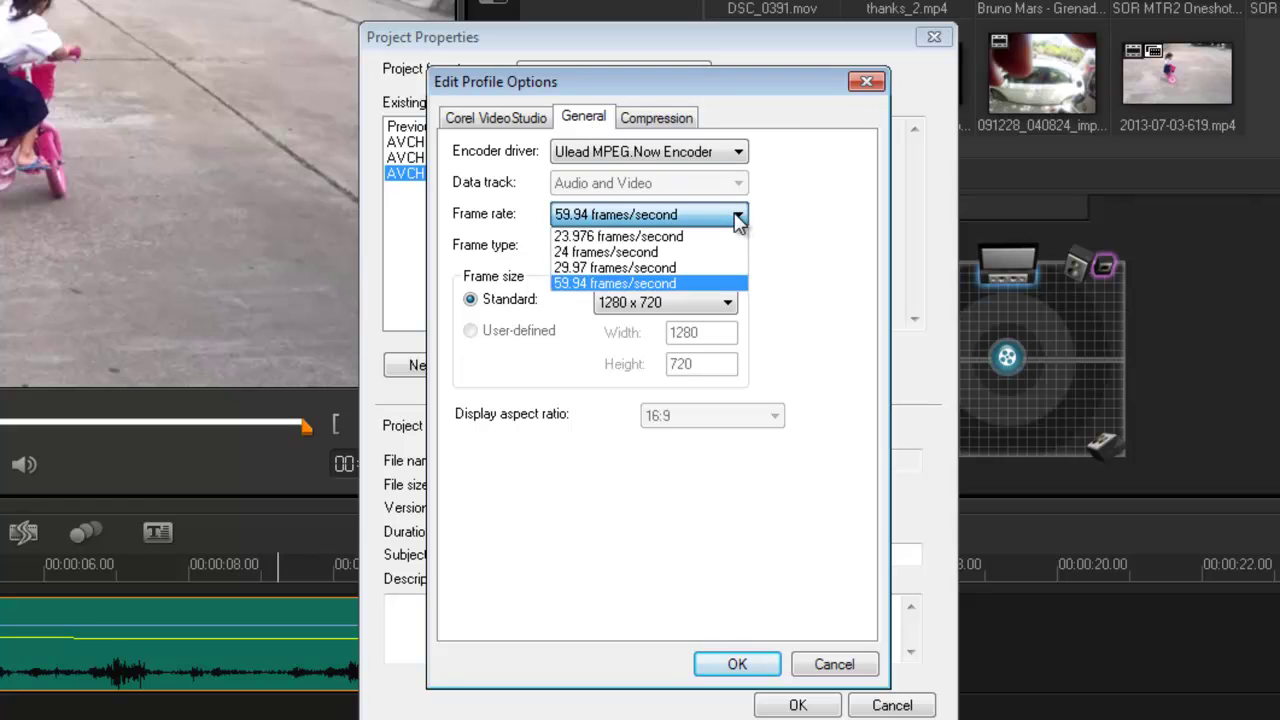
left_click(665, 269)
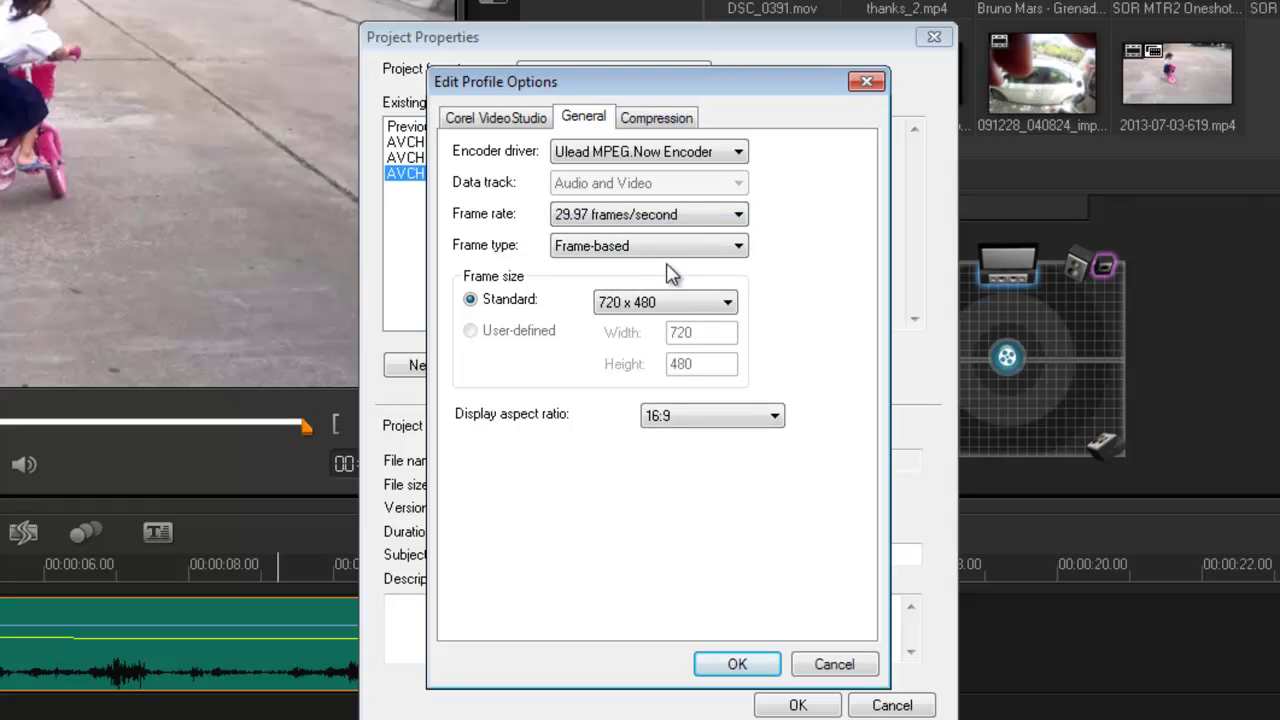
left_click(676, 119)
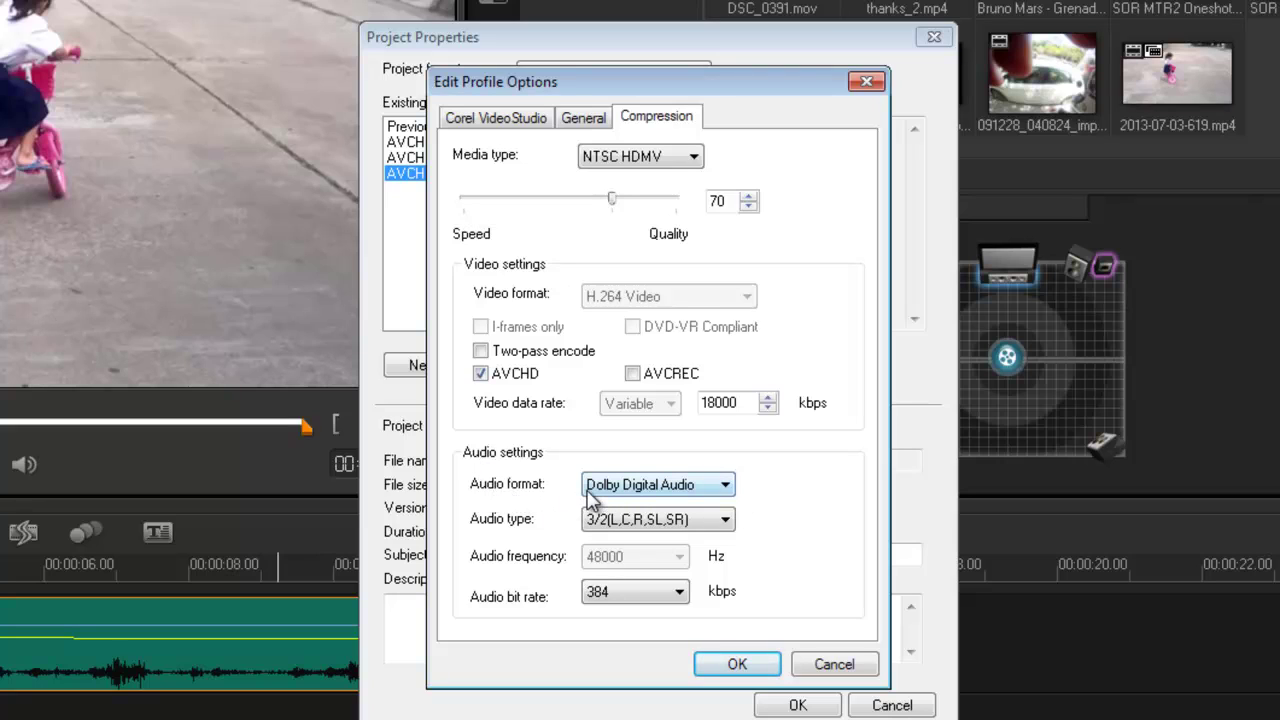
Set the profile audio to Dolby Digital Audio, type 3/2(L,C,R,SL,SR), and confirm the profile
left_click(725, 485)
left_click(698, 503)
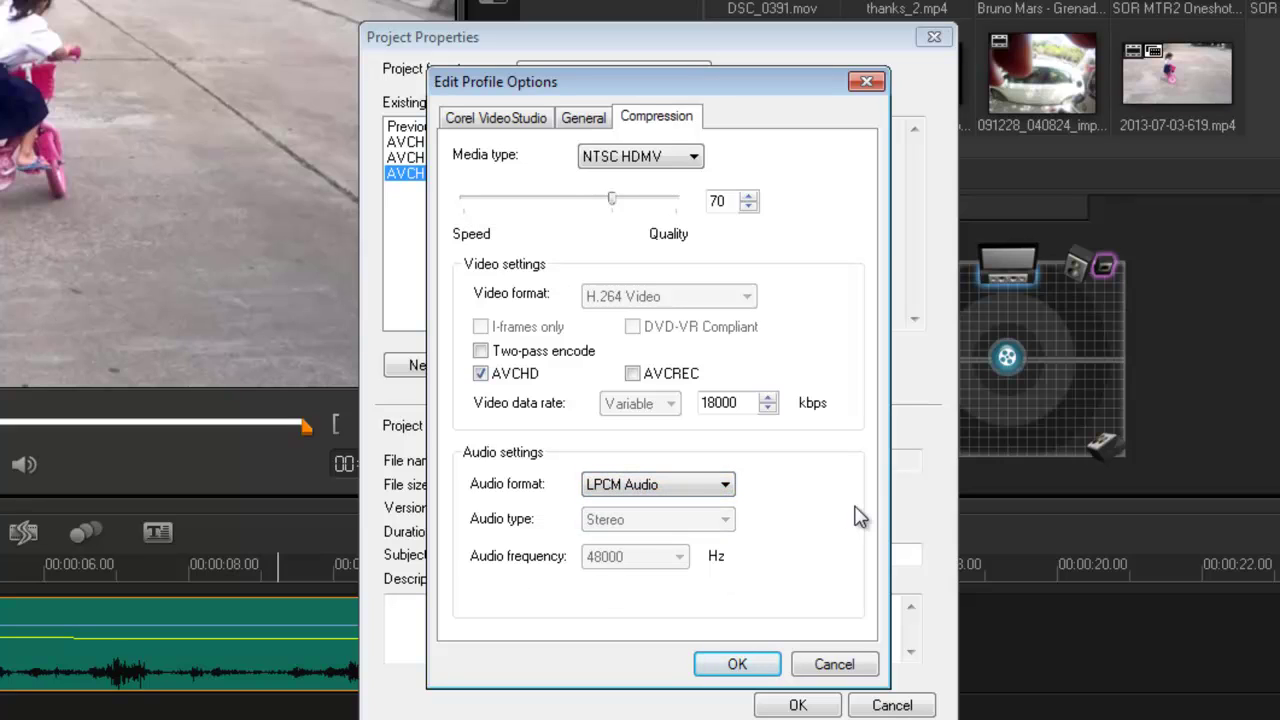
left_click(728, 485)
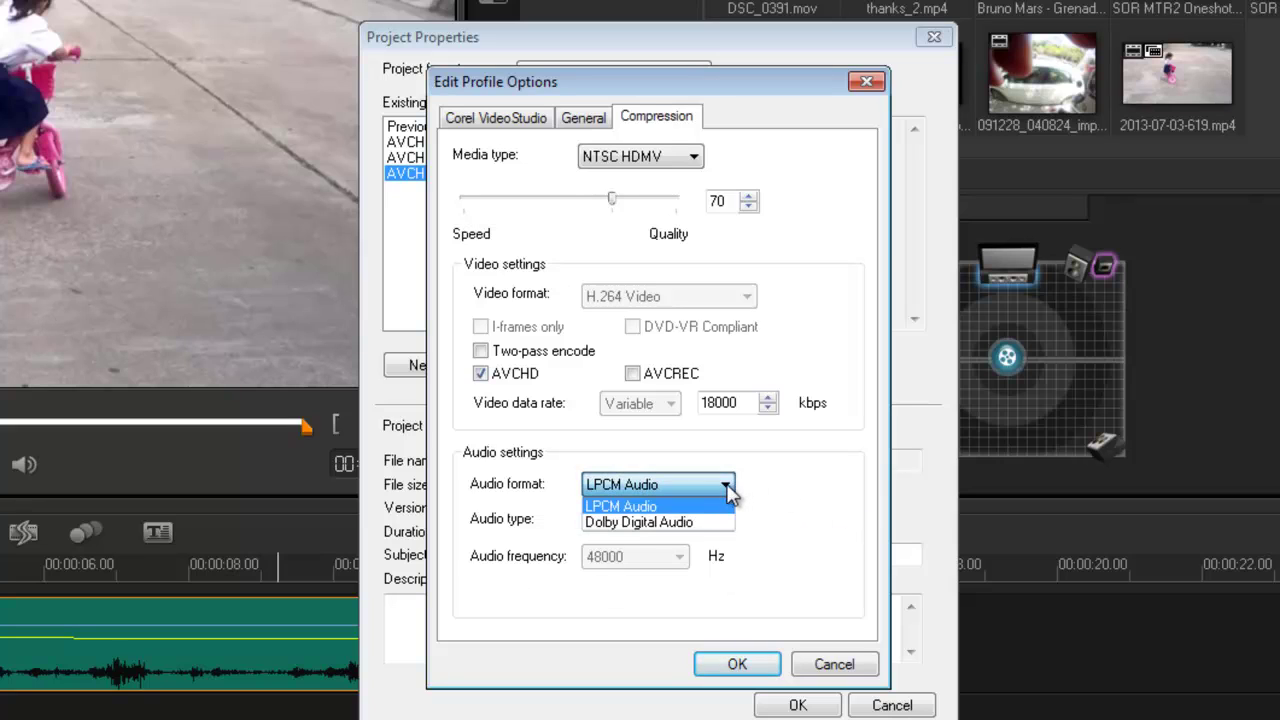
left_click(690, 523)
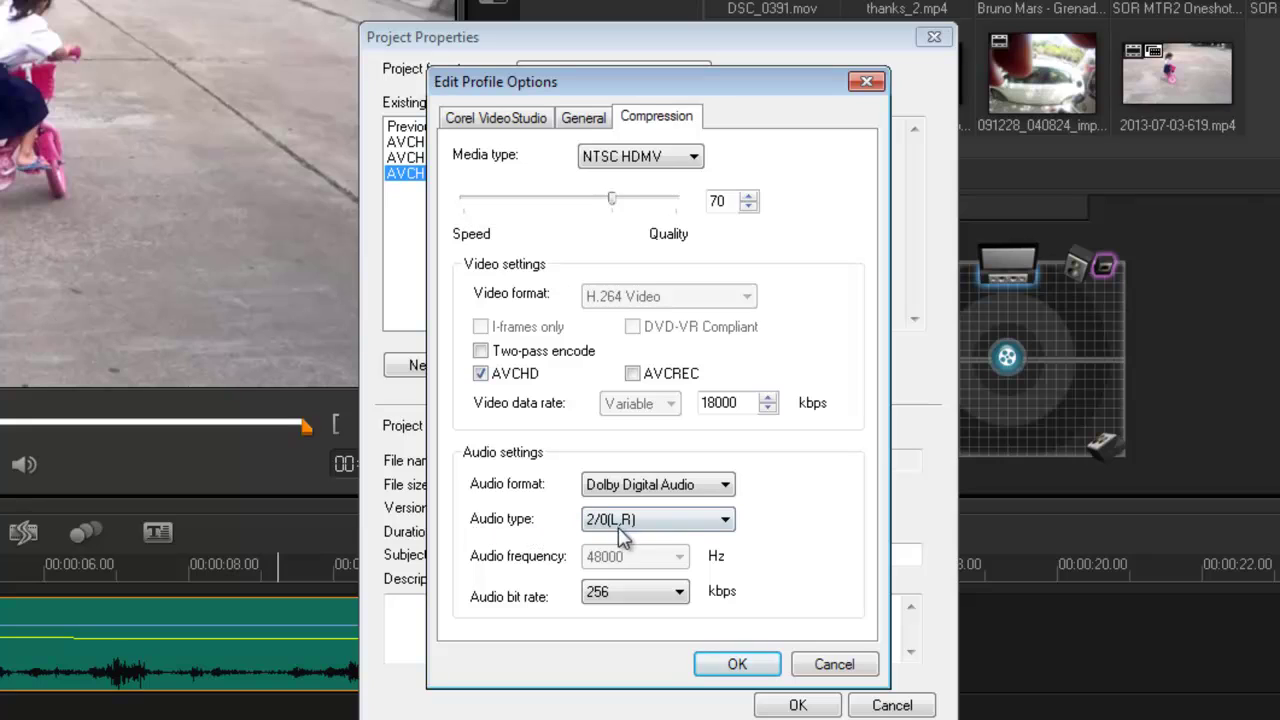
left_click(726, 520)
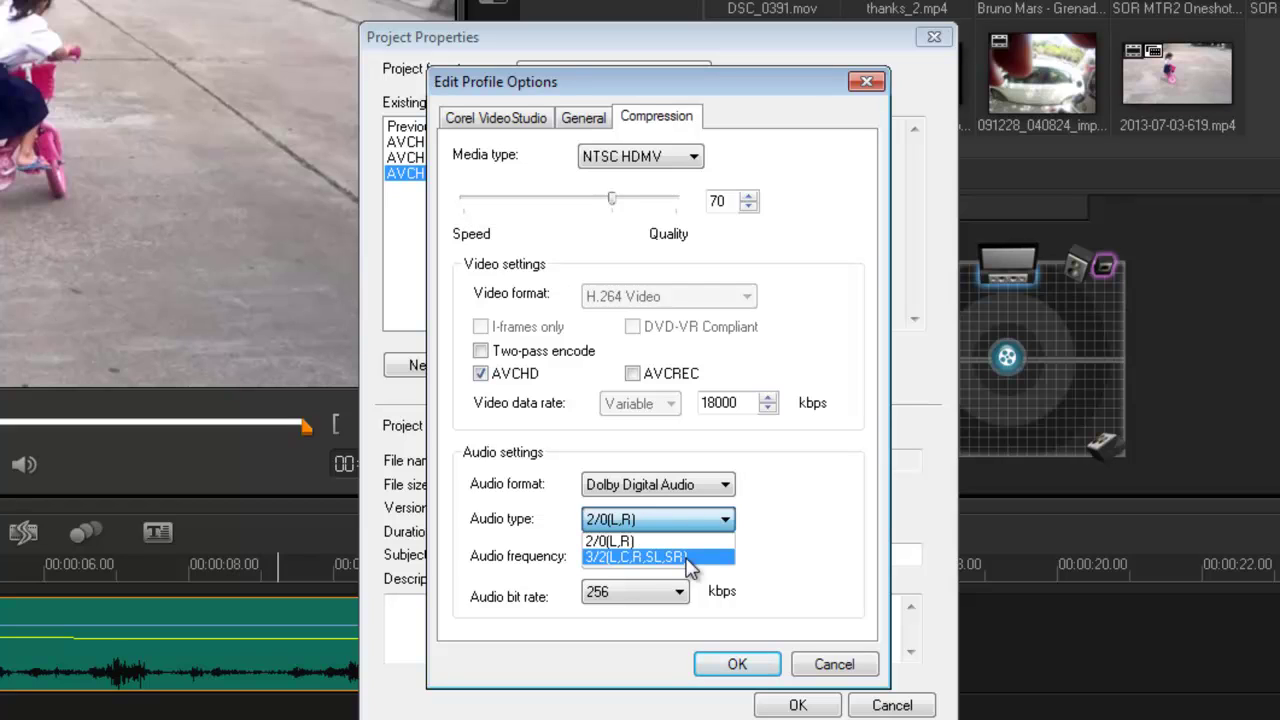
left_click(686, 558)
left_click(735, 664)
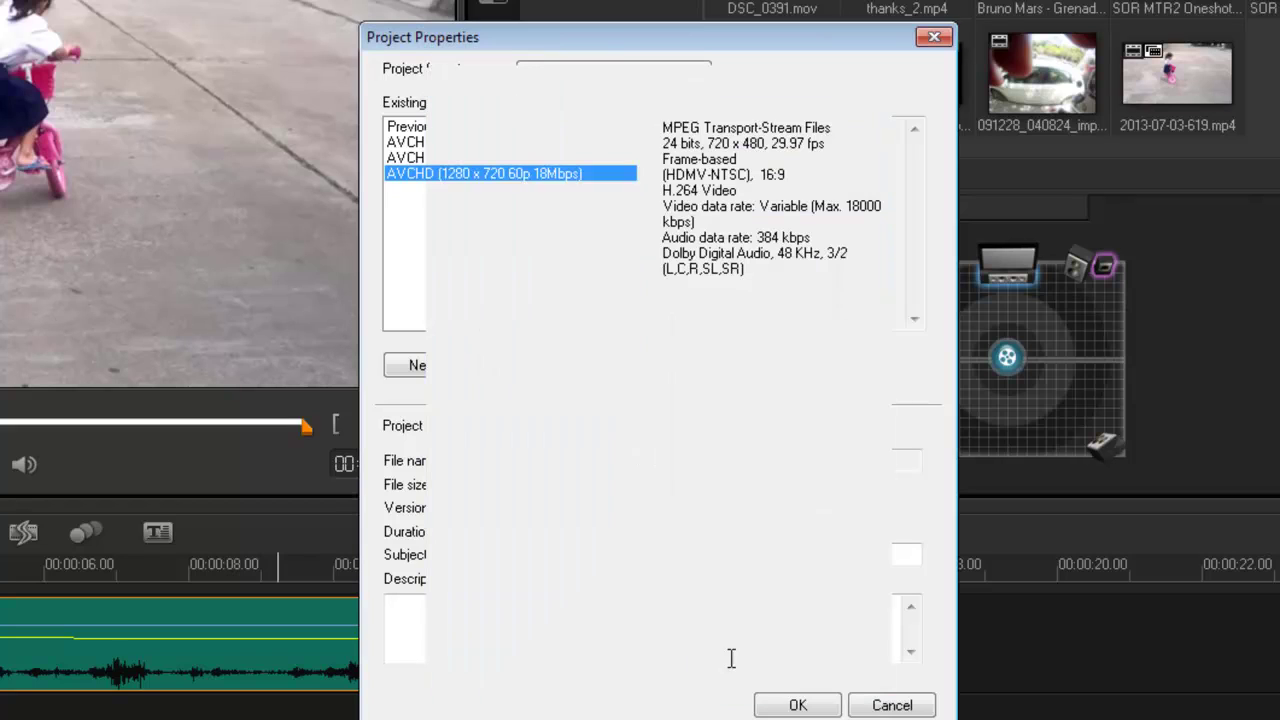
Confirm the surround project settings and pan the bike clip's sound toward the rear right
left_click(809, 705)
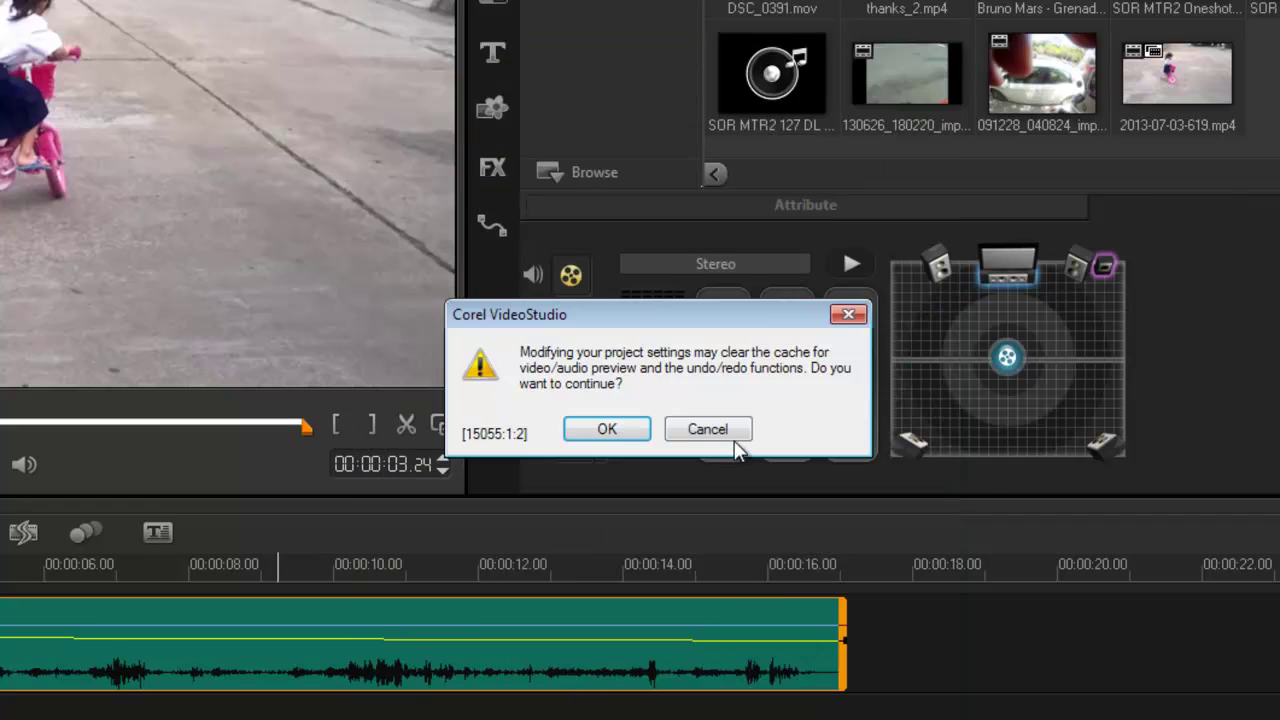
left_click(620, 440)
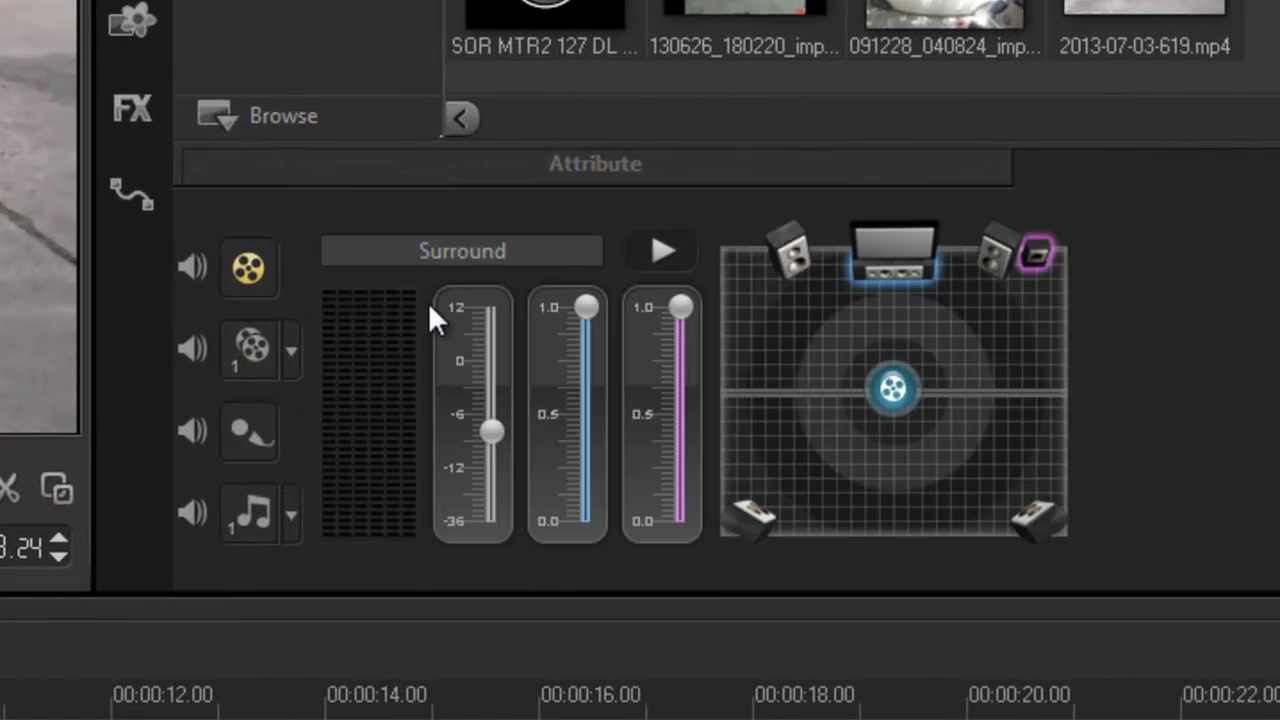
left_click_drag(903, 394, 845, 444)
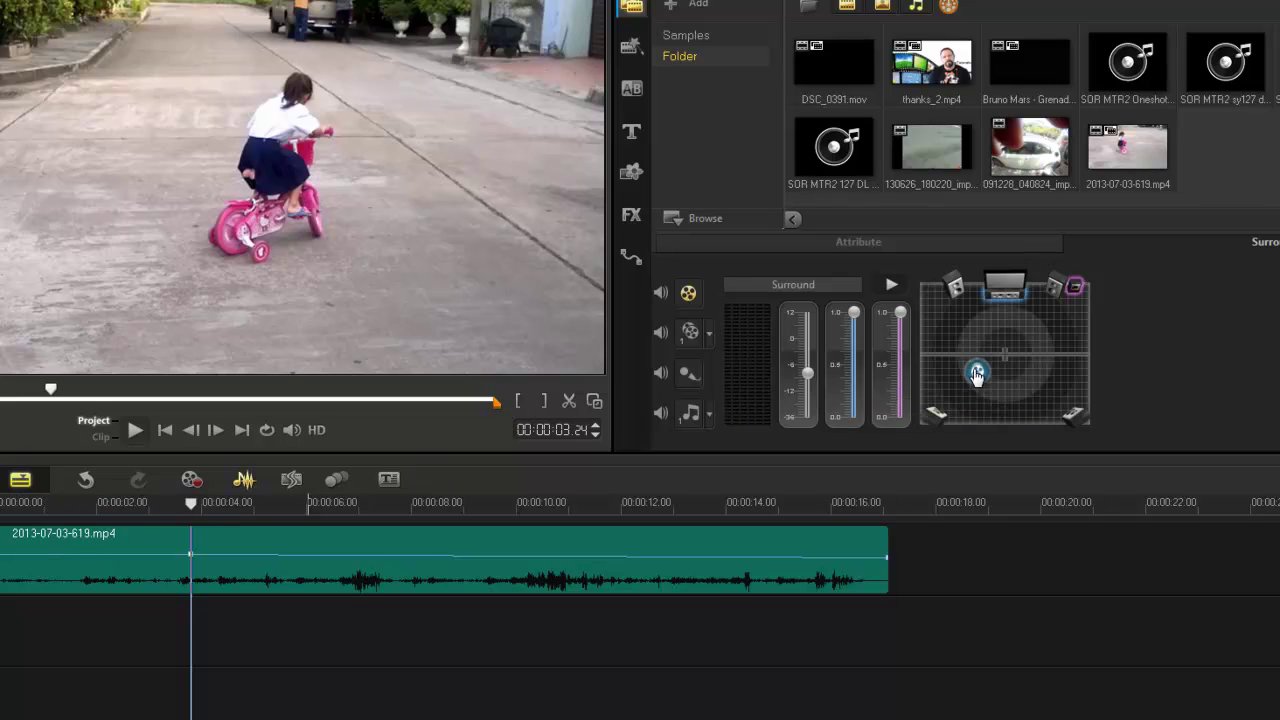
Push the sound far rear right, then return it to centre at 00:00:07.18
left_click_drag(977, 373, 990, 340)
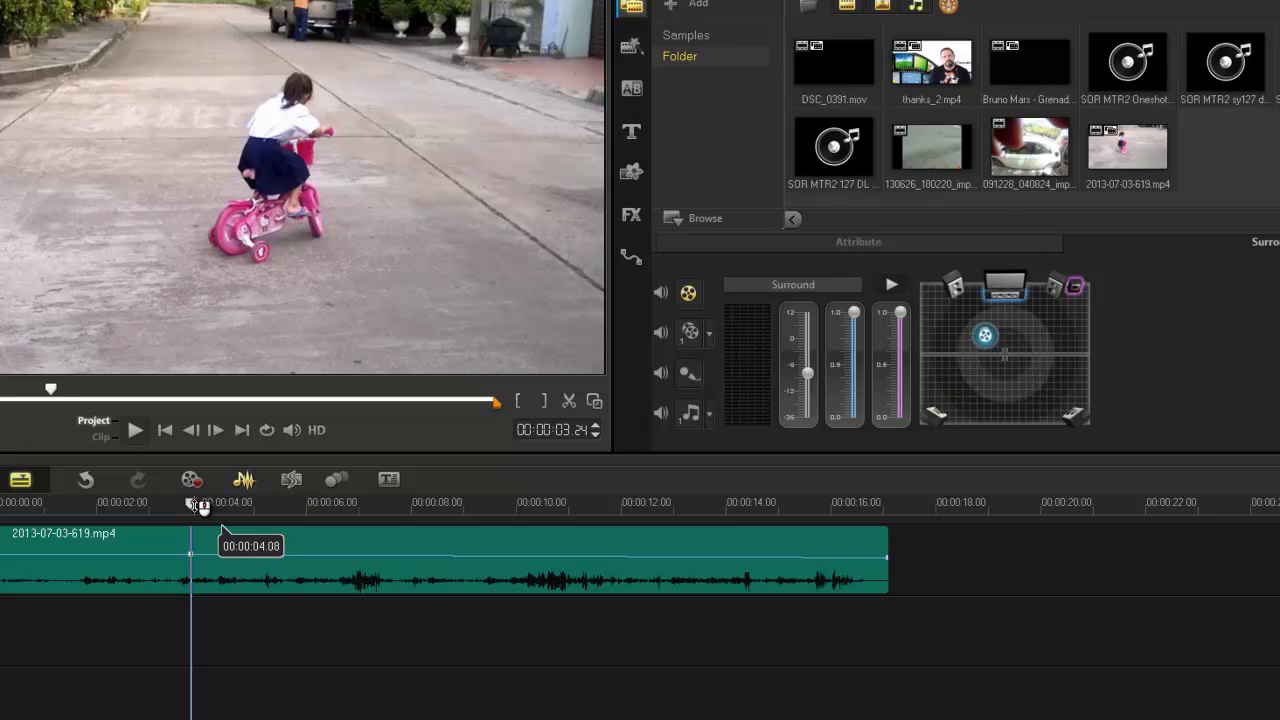
left_click_drag(191, 503, 392, 503)
left_click_drag(985, 337, 1009, 366)
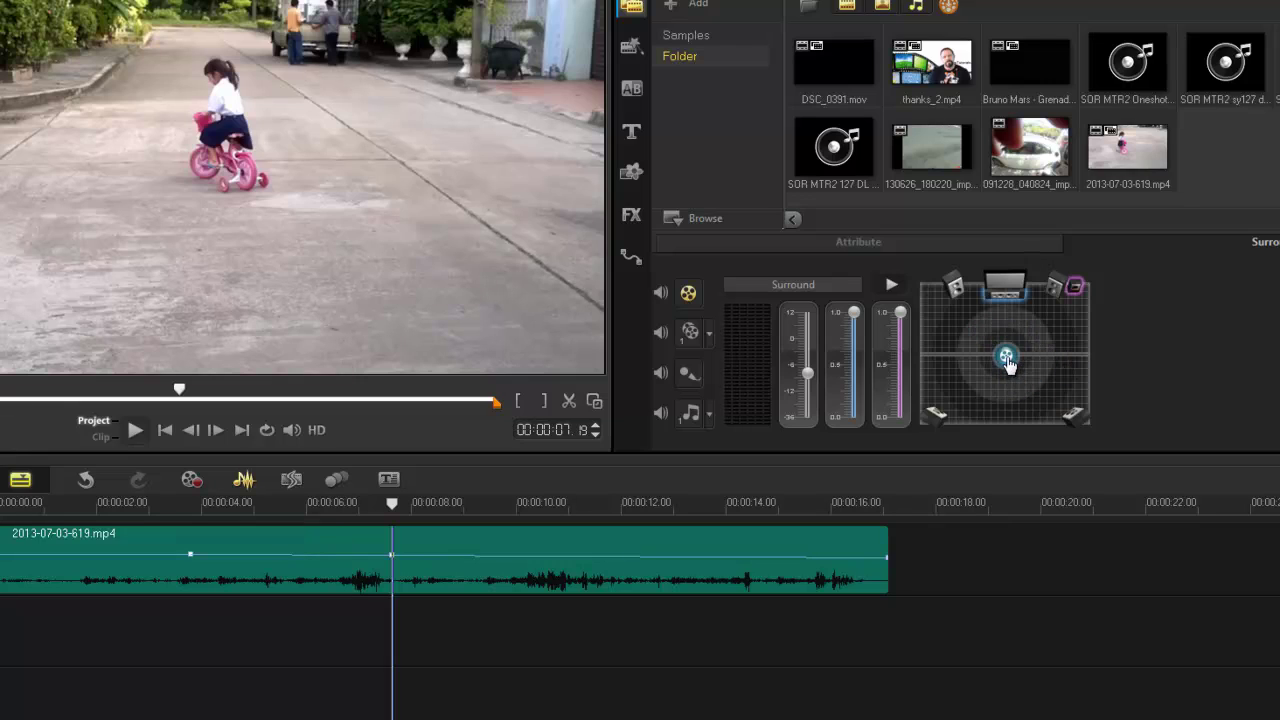